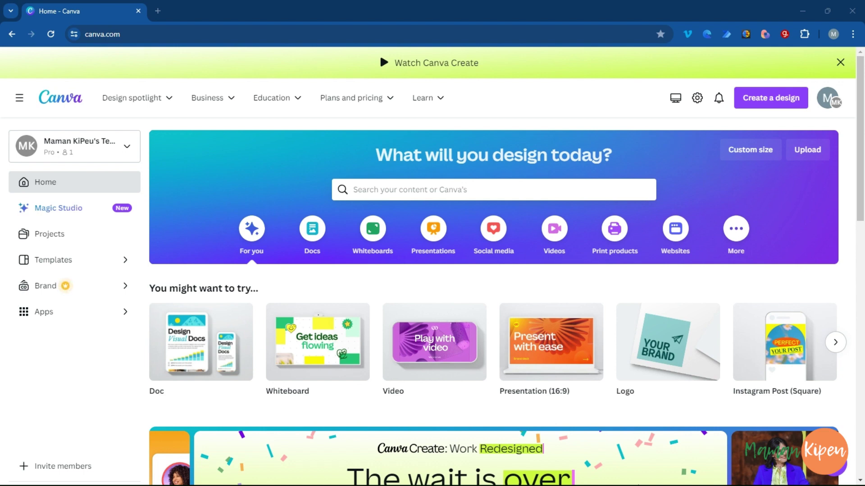
Create a blank 1920 × 1080 px video design
{"action": "scroll", "coordinate": [651, 420], "scroll_direction": "down", "scroll_amount": 3}
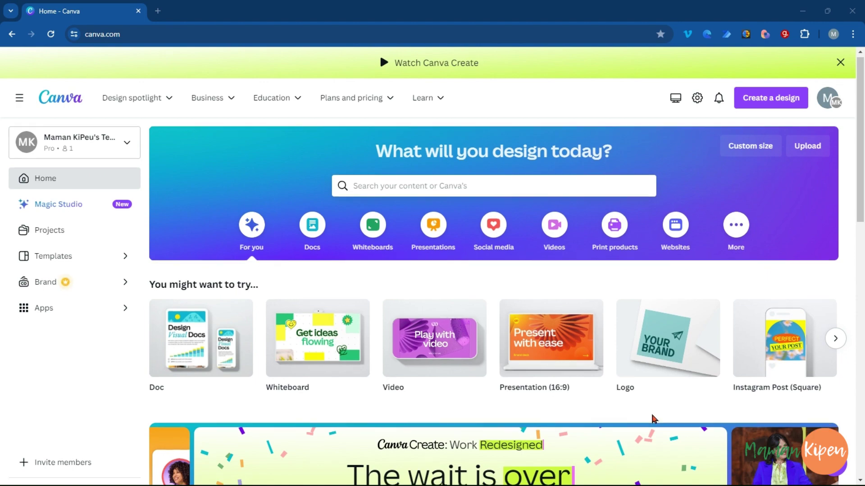
{"action": "scroll", "coordinate": [654, 419], "scroll_direction": "down", "scroll_amount": 3}
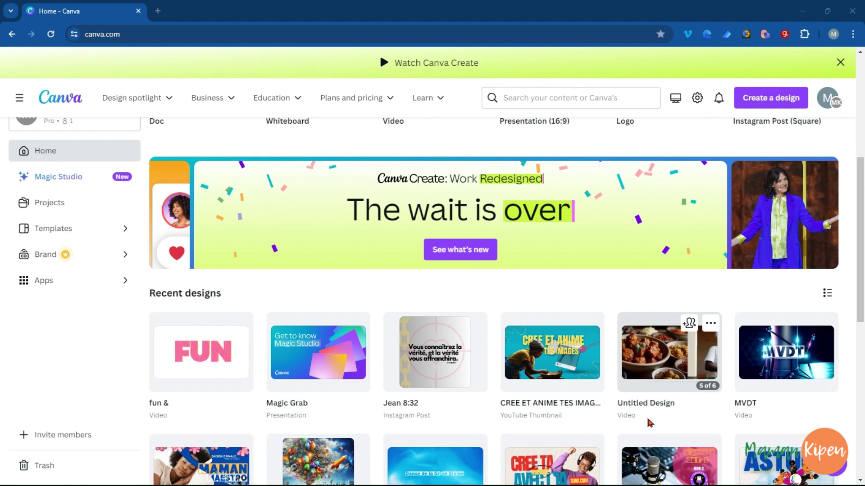
{"action": "scroll", "coordinate": [650, 424], "scroll_direction": "up", "scroll_amount": 2}
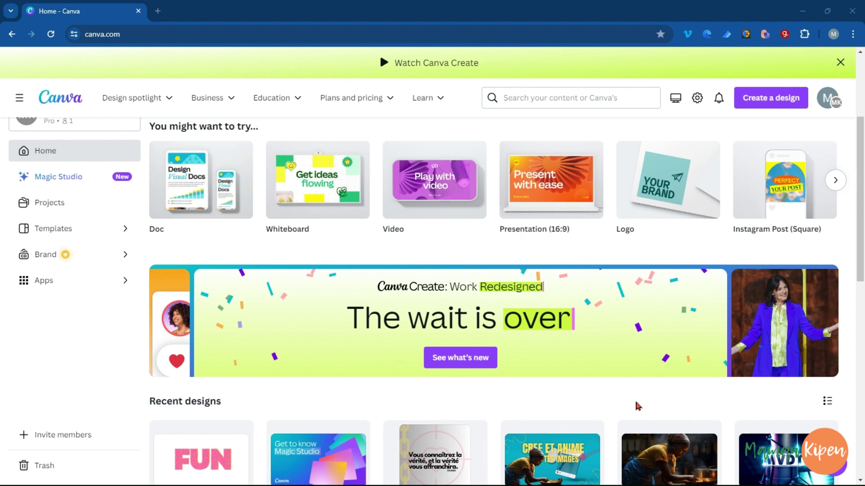
{"action": "scroll", "coordinate": [636, 406], "scroll_direction": "up", "scroll_amount": 4}
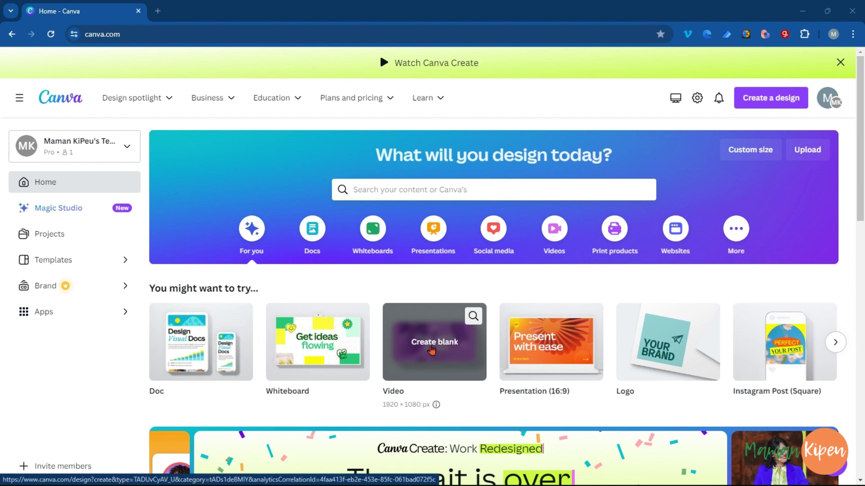
{"action": "left_click", "coordinate": [431, 348]}
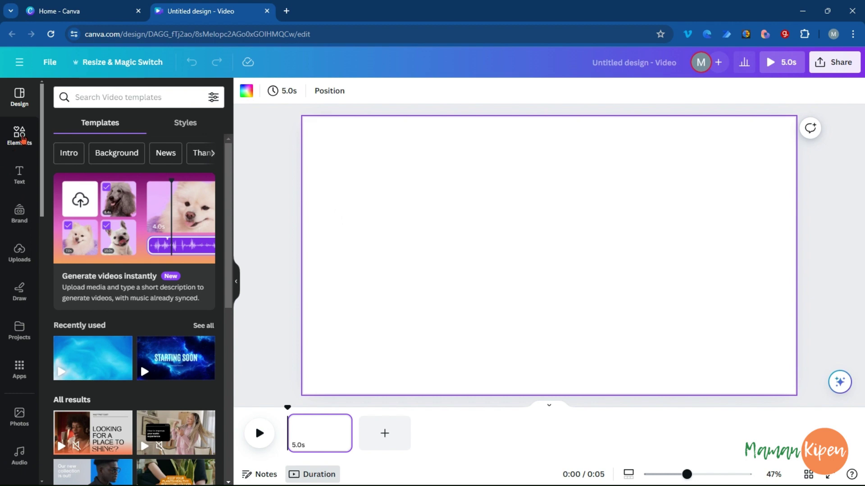
Add the recently used photo of the woman playing guitar and place it slightly left of the page's centre
{"action": "left_click", "coordinate": [20, 138]}
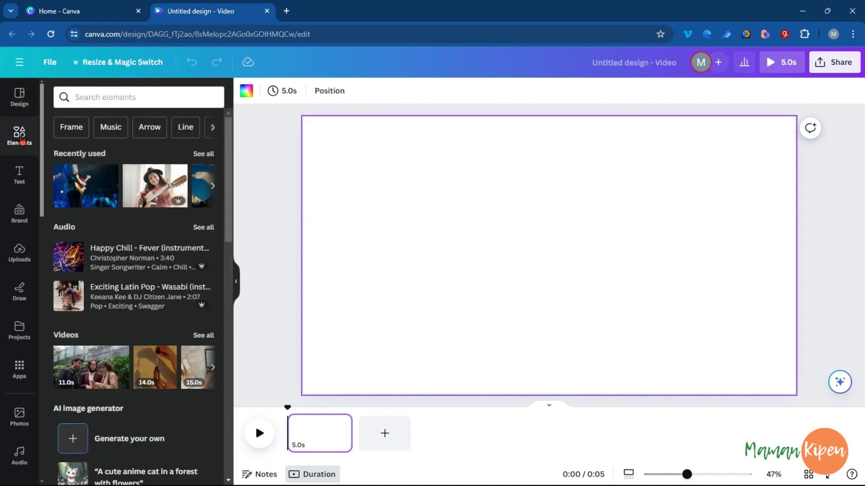
{"action": "left_click", "coordinate": [154, 189]}
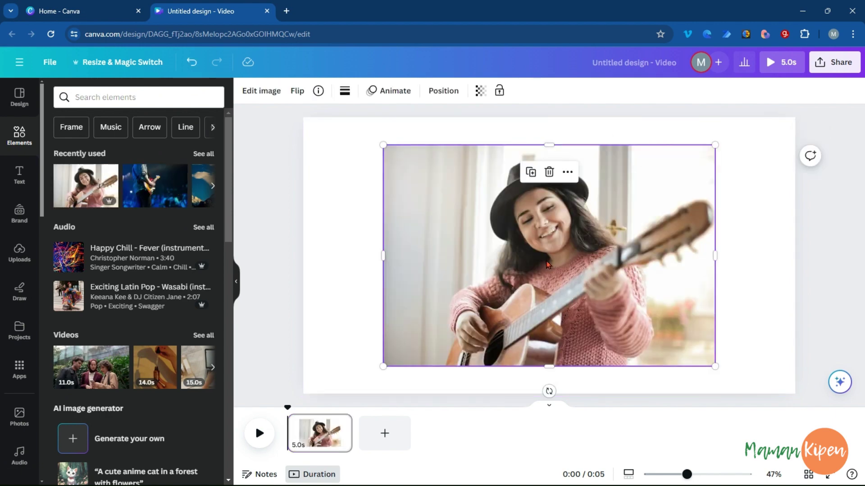
{"action": "left_click_drag", "start_coordinate": [546, 265], "coordinate": [537, 259]}
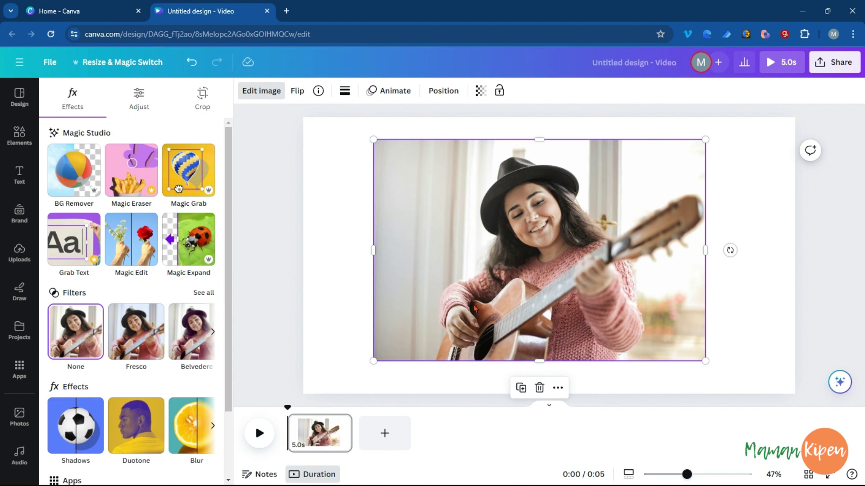
Duplicate the page with the guitar photo as a second page
{"action": "left_click", "coordinate": [334, 433]}
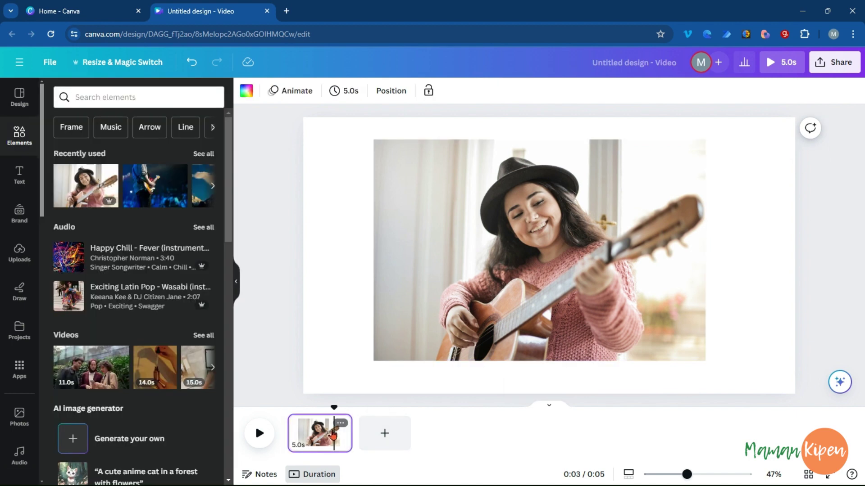
{"action": "key", "text": "ctrl+d"}
{"action": "left_click", "coordinate": [377, 434]}
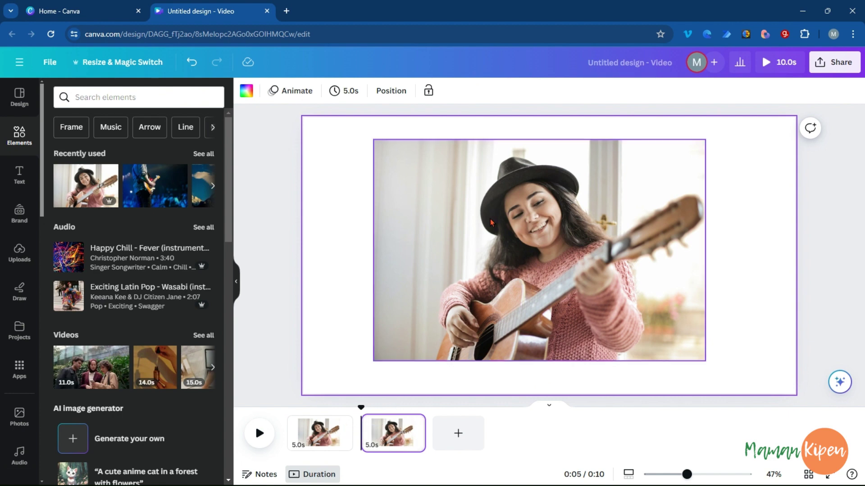
Remove the background of the guitar photo on page 1 with BG Remover
{"action": "left_click", "coordinate": [321, 438]}
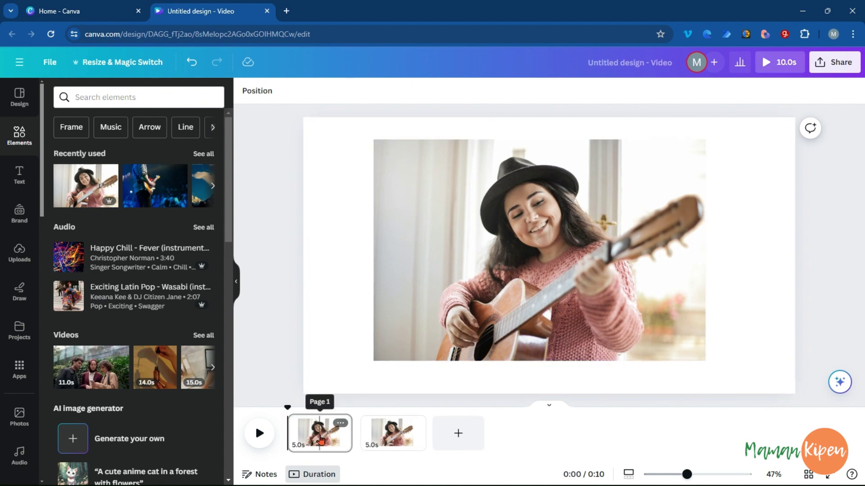
{"action": "left_click", "coordinate": [415, 204]}
{"action": "left_click", "coordinate": [266, 93]}
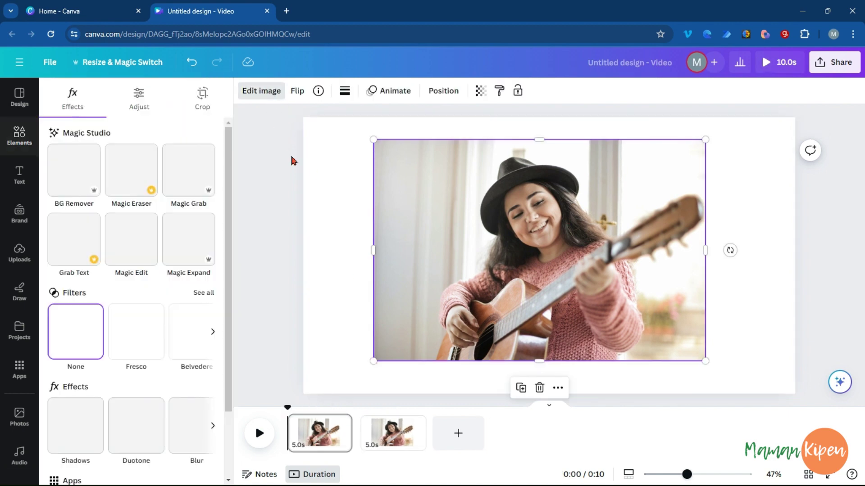
{"action": "left_click", "coordinate": [87, 188]}
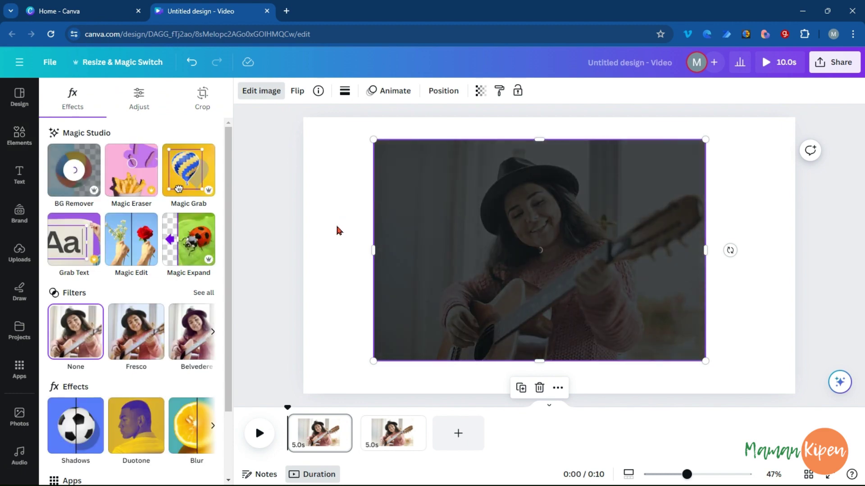
Reposition the cut-out woman with the guitar at the centre of page 1 and deselect her
{"action": "left_click_drag", "start_coordinate": [543, 279], "coordinate": [668, 290]}
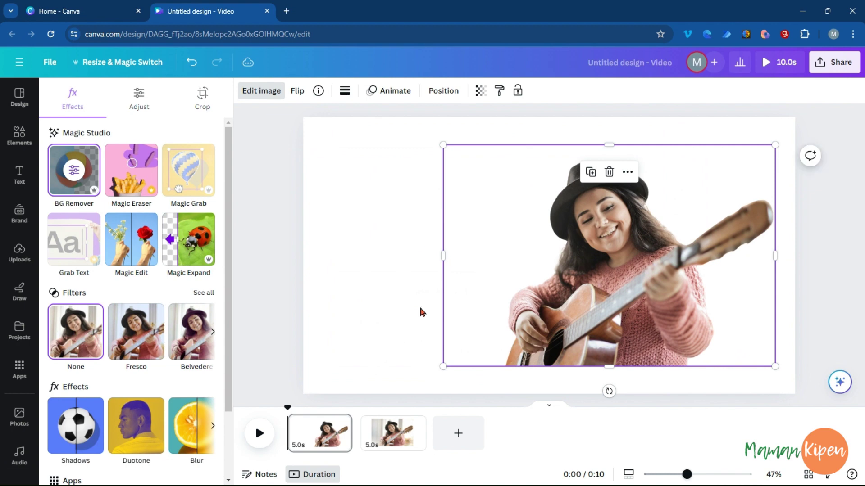
{"action": "left_click_drag", "start_coordinate": [611, 244], "coordinate": [557, 270]}
{"action": "left_click", "coordinate": [732, 191]}
{"action": "left_click", "coordinate": [656, 208]}
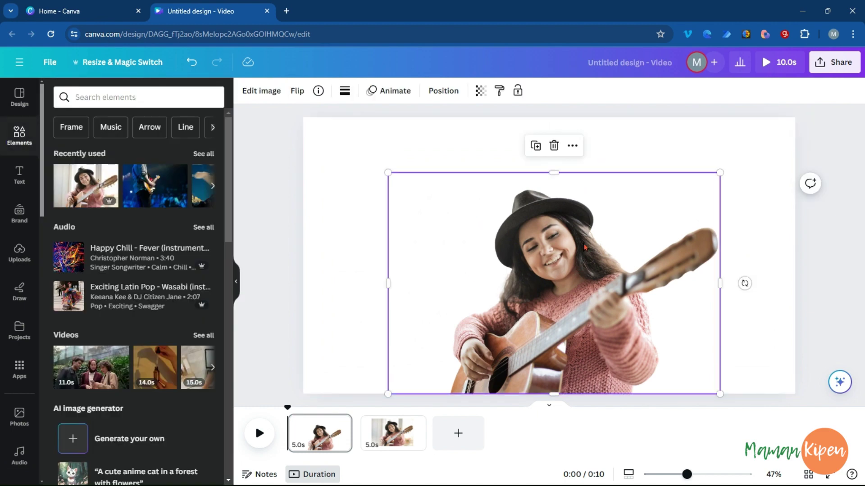
{"action": "left_click_drag", "start_coordinate": [584, 246], "coordinate": [579, 216]}
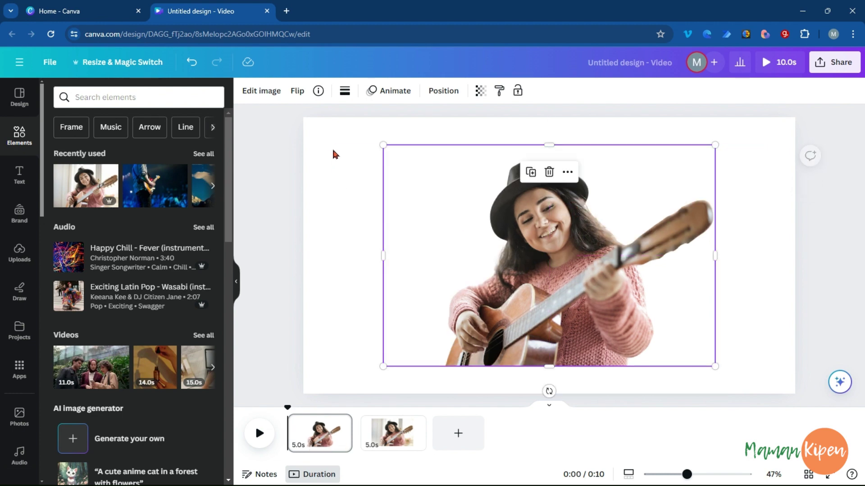
{"action": "left_click", "coordinate": [332, 146]}
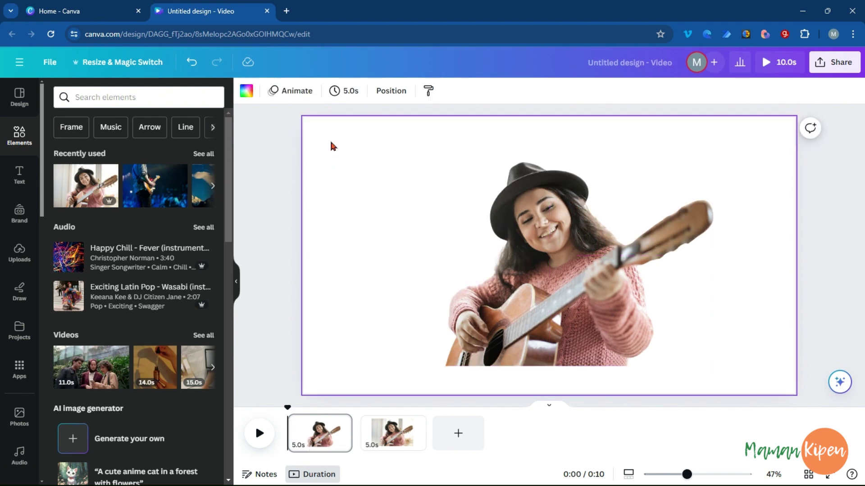
Add the recently used mountain photo to page 1 and set it as the page background
{"action": "left_click", "coordinate": [198, 188]}
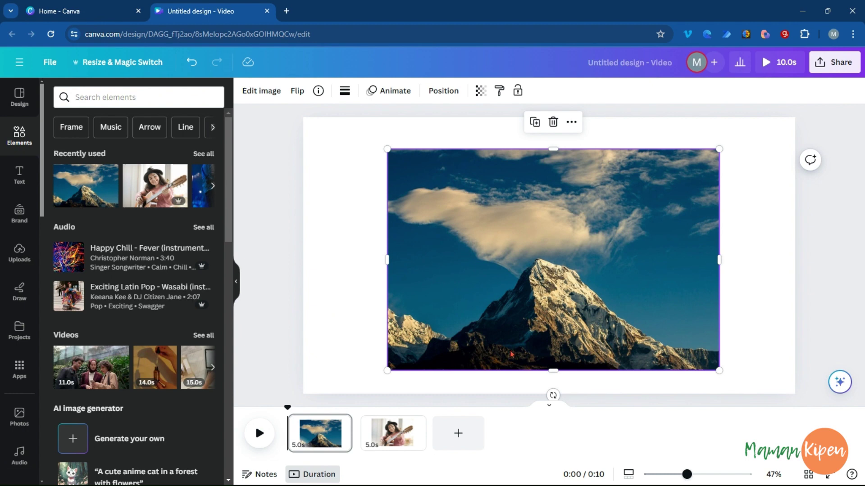
{"action": "right_click", "coordinate": [500, 250]}
{"action": "left_click", "coordinate": [585, 445]}
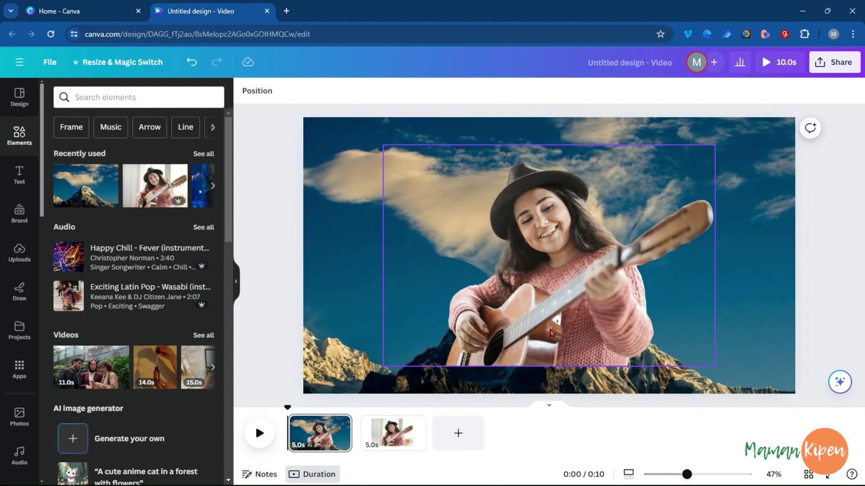
Enlarge the cut-out woman on page 1 and align her with the page's bottom edge
{"action": "left_click", "coordinate": [444, 337]}
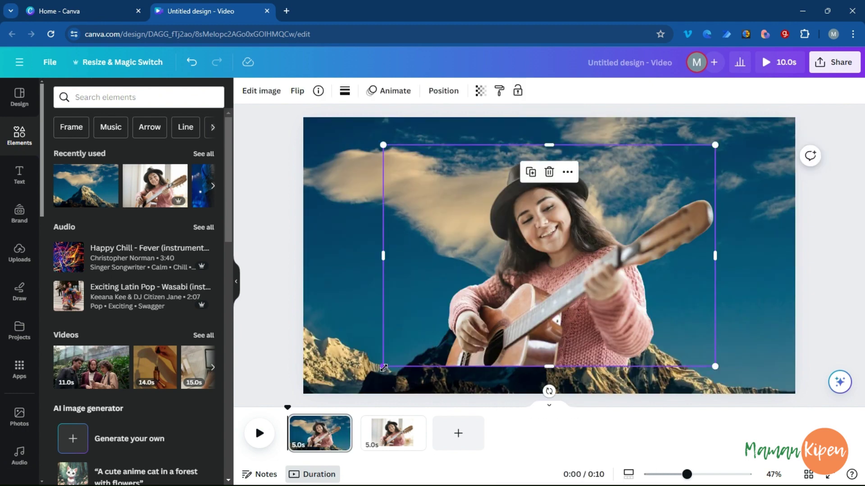
{"action": "left_click_drag", "start_coordinate": [383, 365], "coordinate": [343, 395]}
{"action": "left_click_drag", "start_coordinate": [553, 332], "coordinate": [552, 330]}
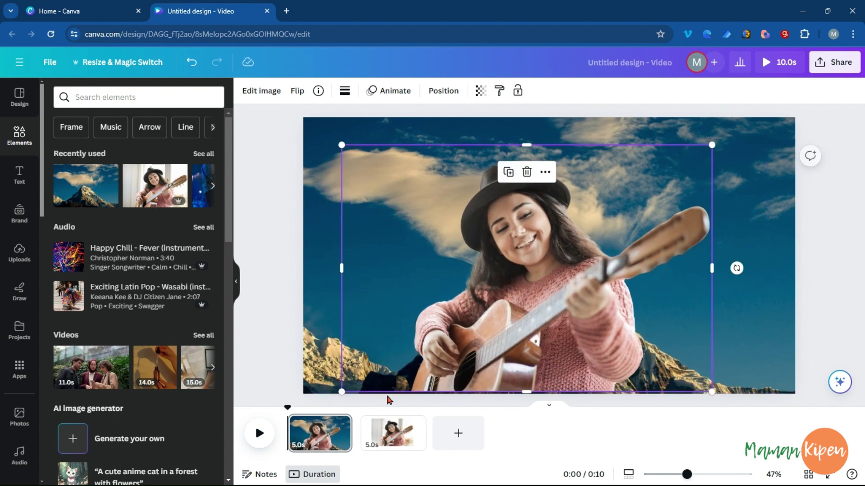
Separate the woman from the photo on page 2 with Magic Grab, using object selection by click
{"action": "left_click", "coordinate": [395, 433]}
{"action": "left_click", "coordinate": [570, 249]}
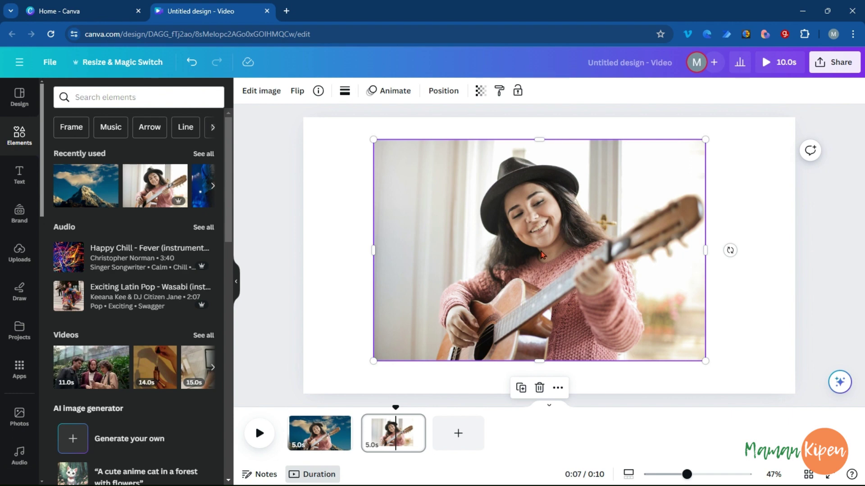
{"action": "left_click", "coordinate": [259, 94]}
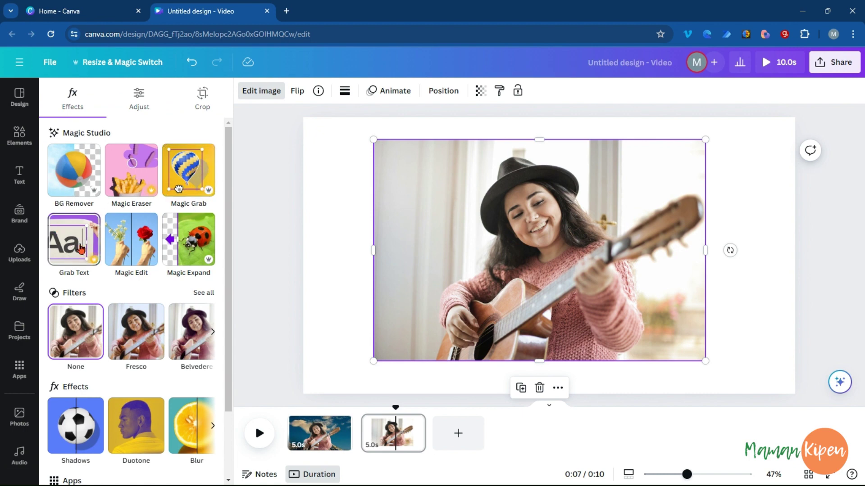
{"action": "left_click", "coordinate": [196, 176]}
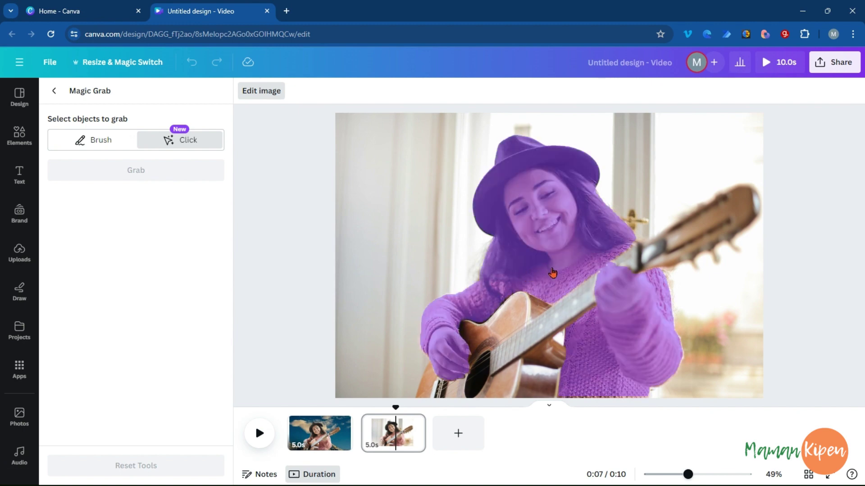
{"action": "left_click", "coordinate": [553, 225]}
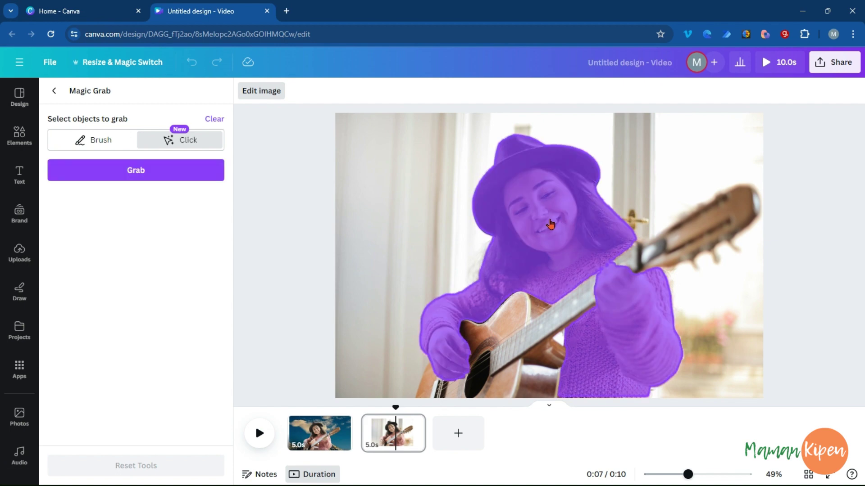
{"action": "left_click", "coordinate": [131, 175]}
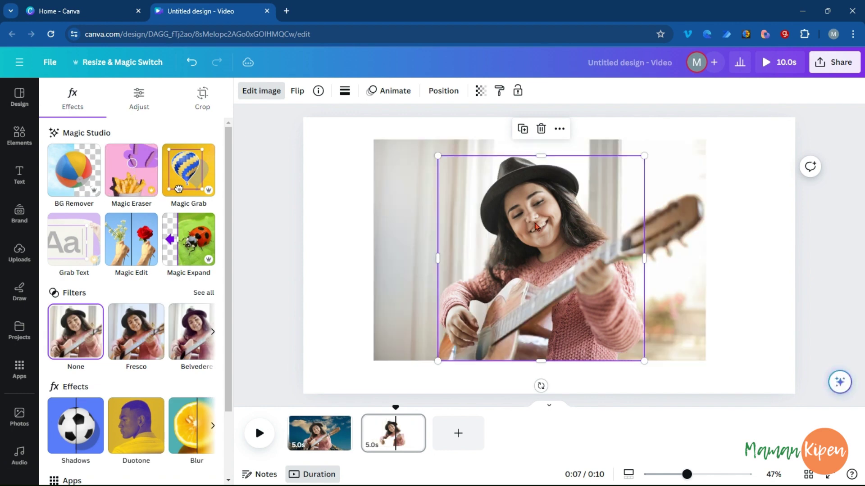
Move the grabbed woman off to the upper left and delete the remaining background photo from page 2
{"action": "left_click_drag", "start_coordinate": [543, 219], "coordinate": [427, 197]}
{"action": "left_click", "coordinate": [643, 194]}
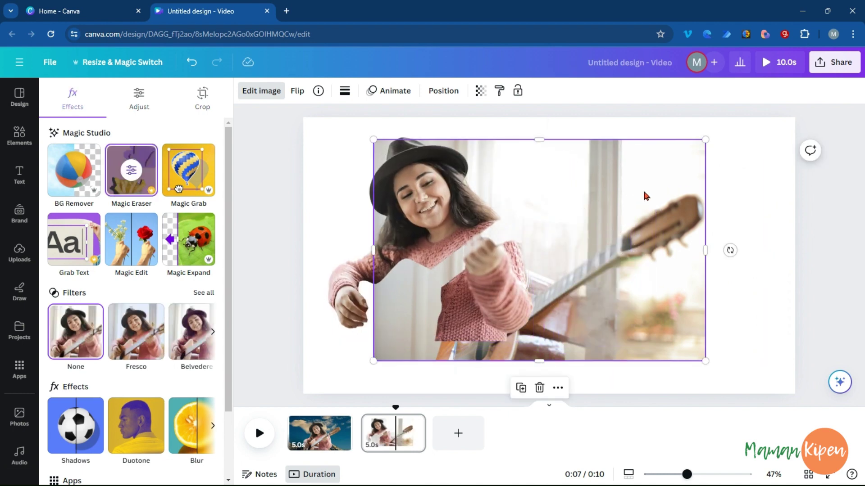
{"action": "key", "text": "Delete"}
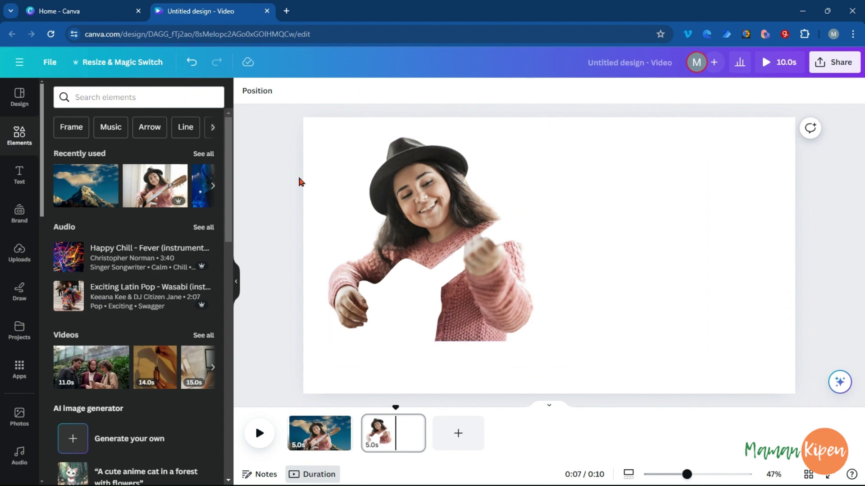
Move the grabbed woman to the middle of page 2 and enlarge her so she rests on the page's bottom edge
{"action": "left_click_drag", "start_coordinate": [423, 187], "coordinate": [565, 212]}
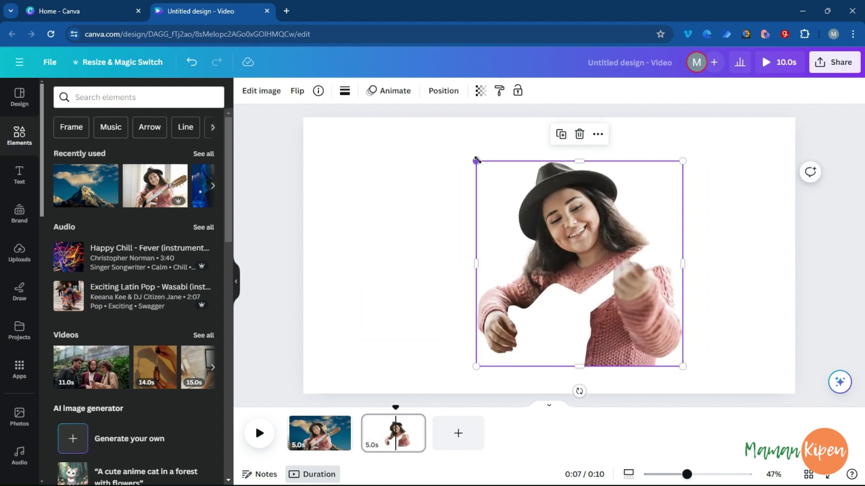
{"action": "left_click_drag", "start_coordinate": [477, 160], "coordinate": [372, 120]}
{"action": "left_click_drag", "start_coordinate": [548, 243], "coordinate": [557, 254]}
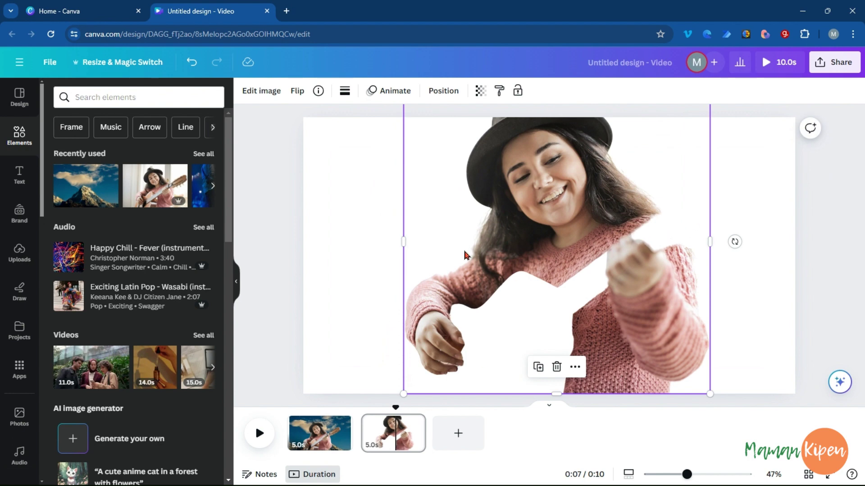
Set the background of page 2 to the pink colour from the Brand Kit palette
{"action": "left_click", "coordinate": [334, 218]}
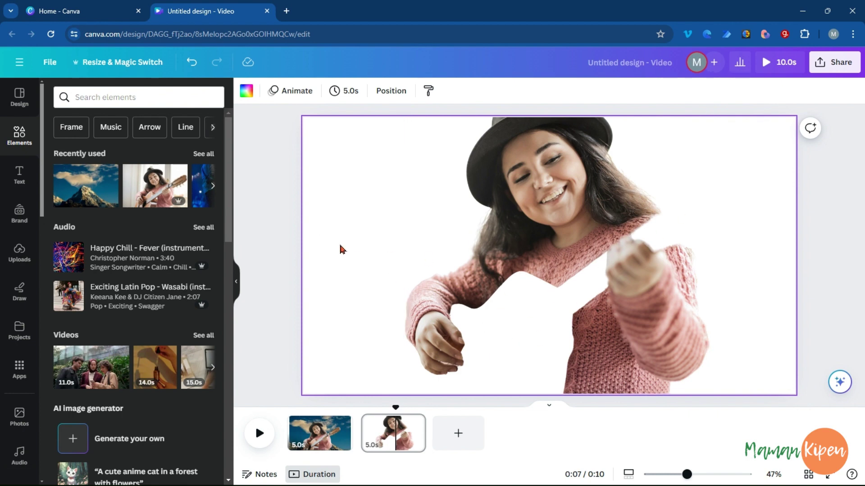
{"action": "left_click", "coordinate": [88, 238]}
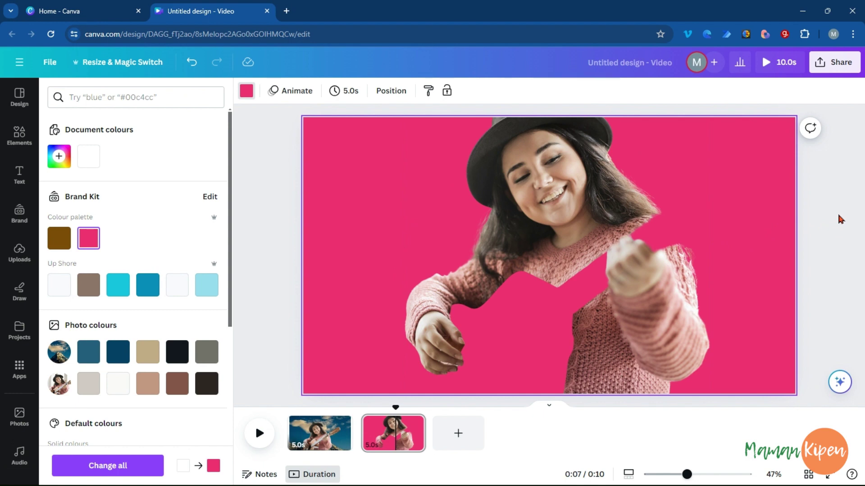
Add page 3 and fill its background with the photo of four children pulling a rope from a "kids playing" element search
{"action": "left_click", "coordinate": [458, 434]}
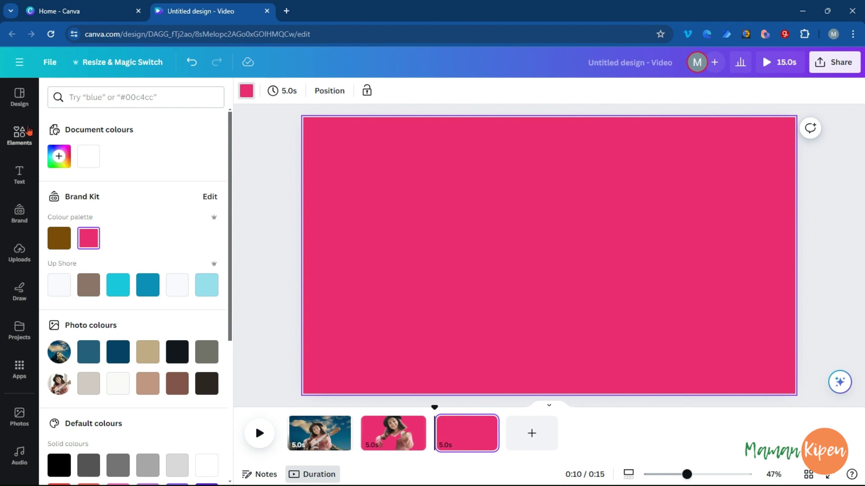
{"action": "left_click", "coordinate": [20, 137]}
{"action": "left_click", "coordinate": [128, 96]}
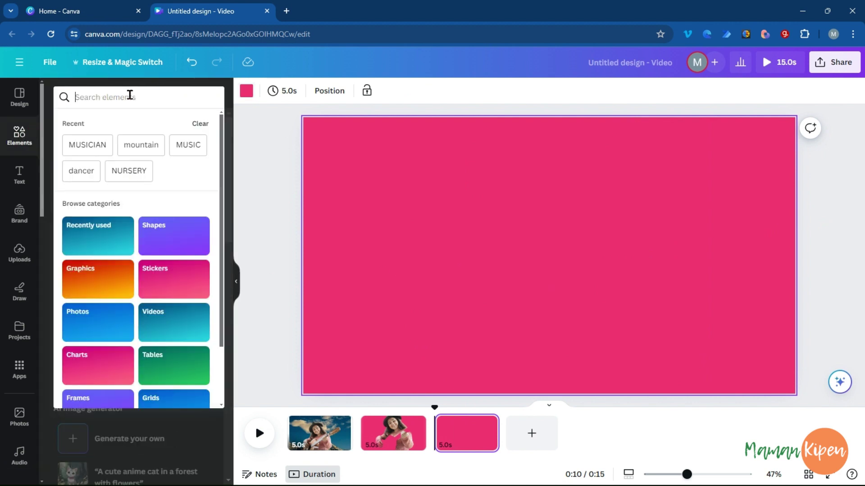
{"action": "type", "text": "KlDS"}
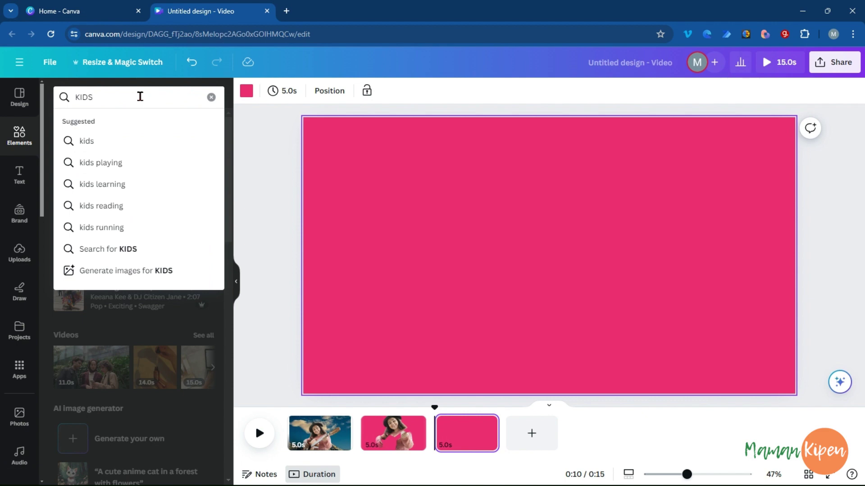
{"action": "left_click", "coordinate": [90, 162]}
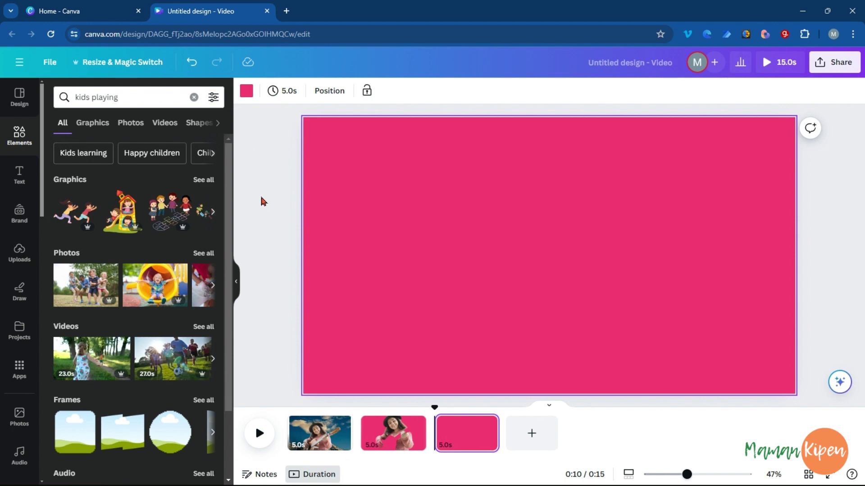
{"action": "left_click", "coordinate": [84, 285]}
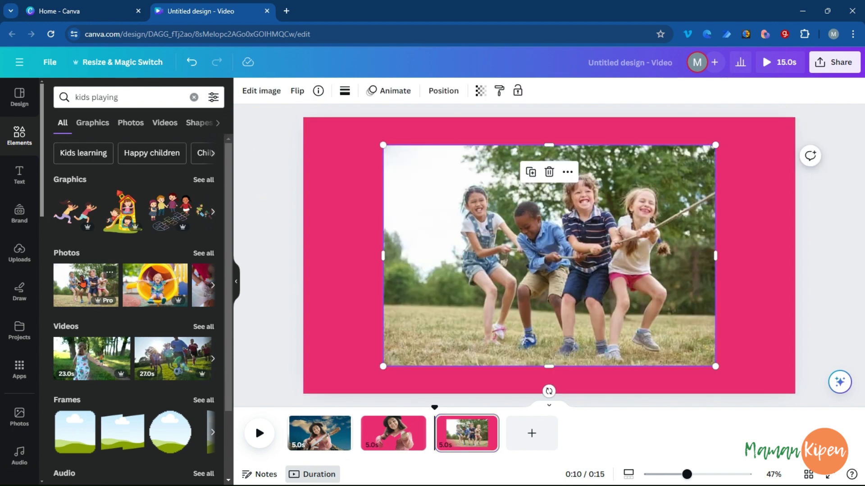
{"action": "right_click", "coordinate": [581, 296]}
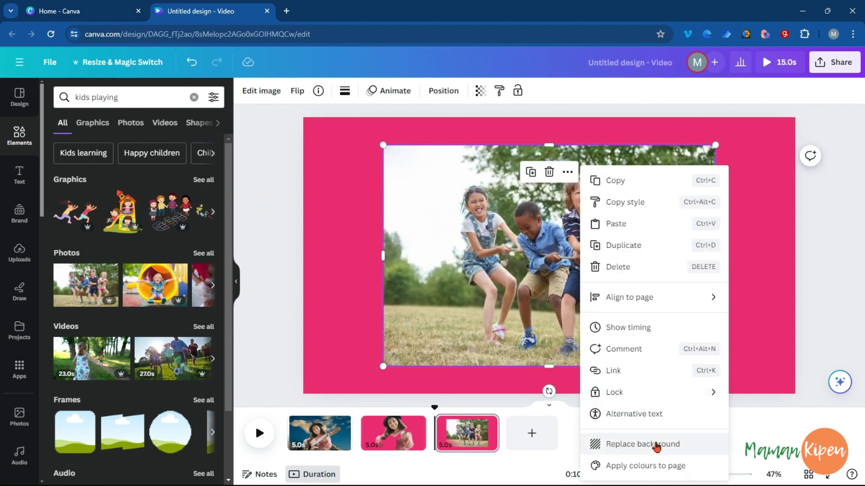
{"action": "left_click", "coordinate": [585, 442]}
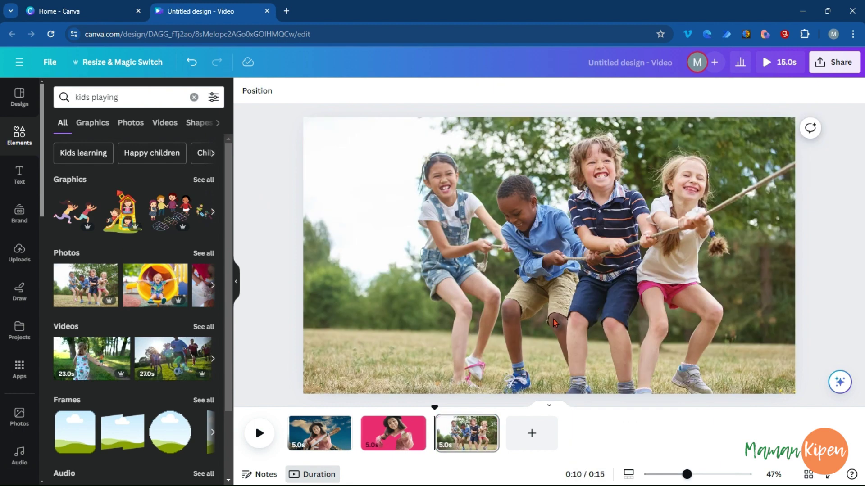
Add page 4 and fill its background with the green lawn photo from a "GARDEN" element search
{"action": "left_click", "coordinate": [532, 433]}
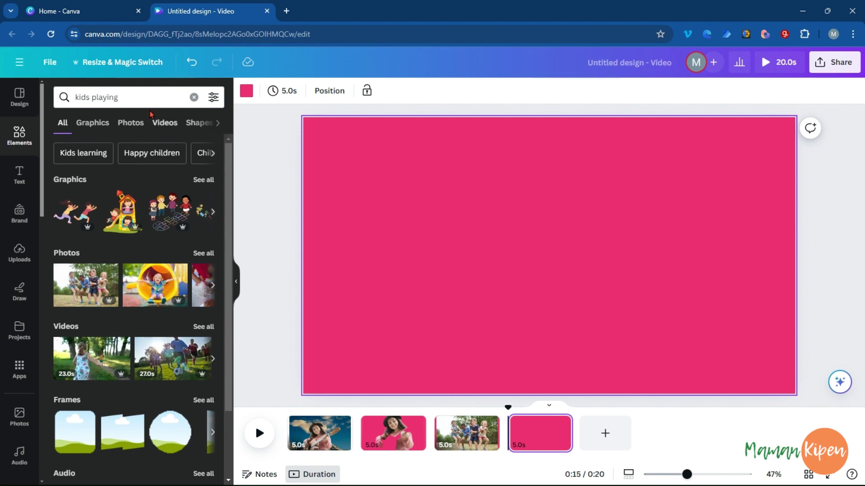
{"action": "left_click", "coordinate": [144, 98]}
{"action": "type", "text": "GARD"}
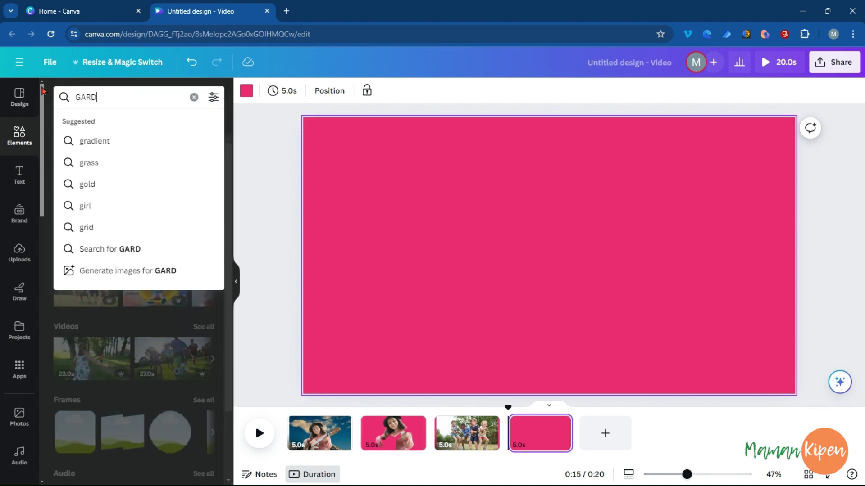
{"action": "type", "text": "EN"}
{"action": "key", "text": "Return"}
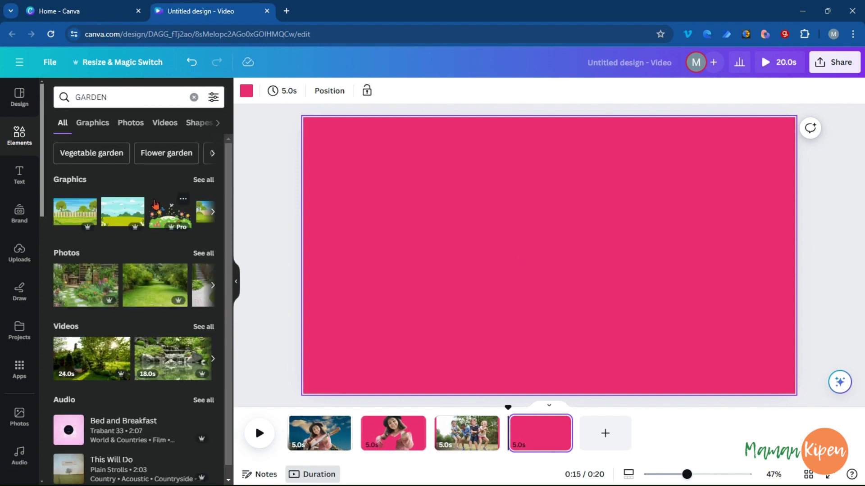
{"action": "left_click", "coordinate": [155, 291]}
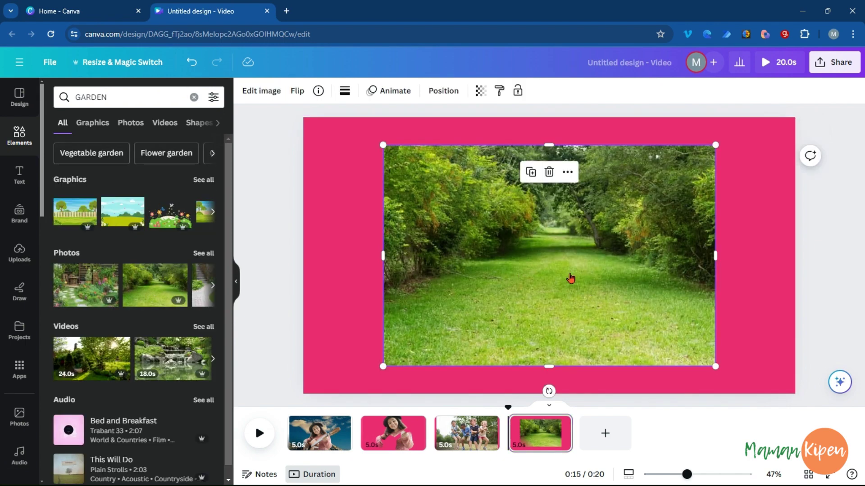
{"action": "right_click", "coordinate": [570, 279]}
{"action": "left_click", "coordinate": [659, 441]}
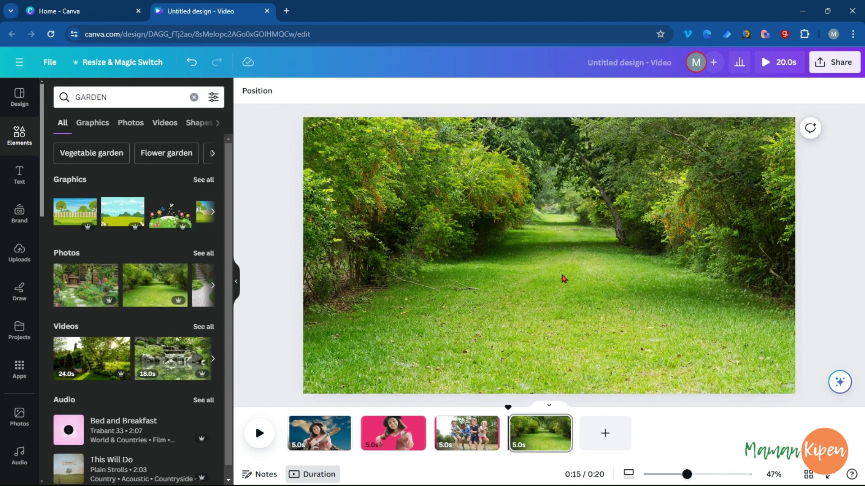
Separate the leftmost girl in overalls from the page 3 photo with Magic Grab, using object selection by click
{"action": "left_click", "coordinate": [475, 439]}
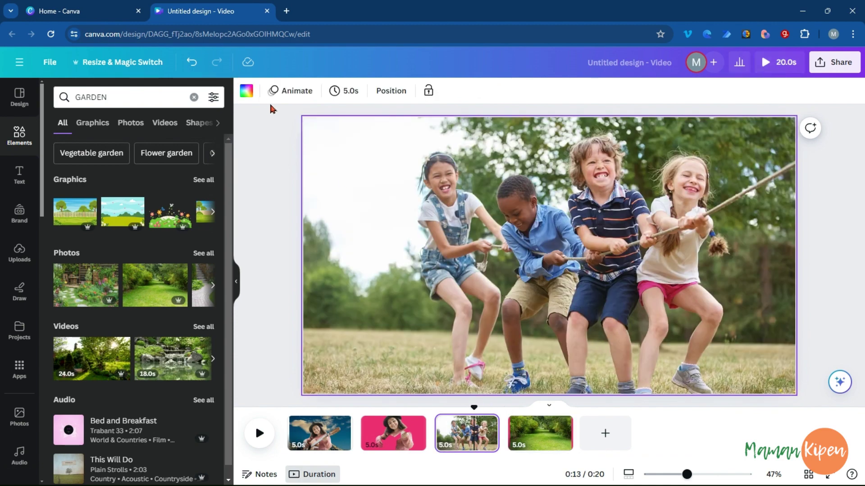
{"action": "left_click", "coordinate": [388, 146]}
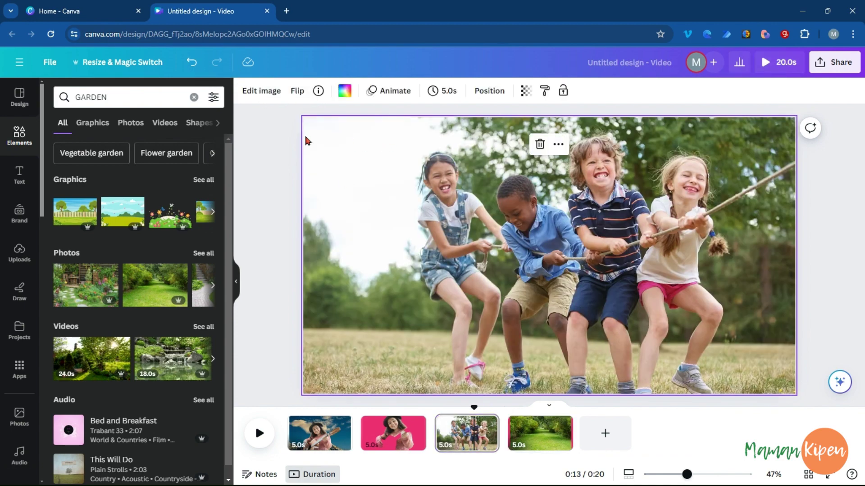
{"action": "left_click", "coordinate": [261, 92]}
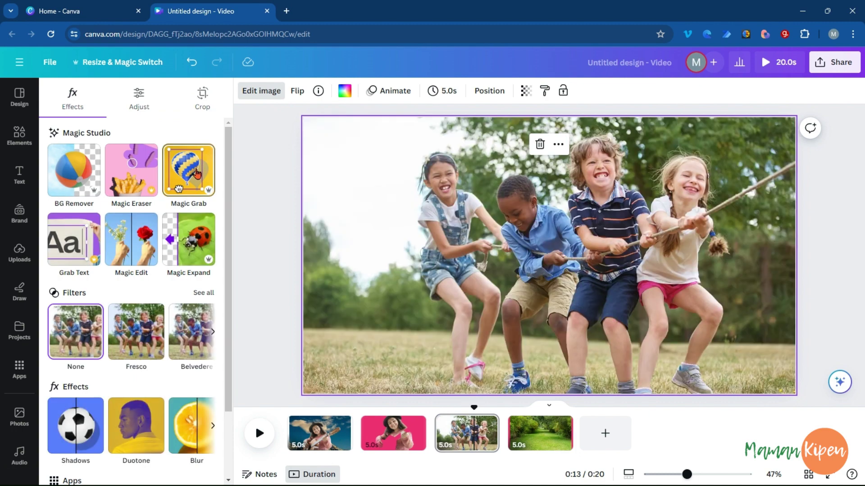
{"action": "left_click", "coordinate": [190, 173]}
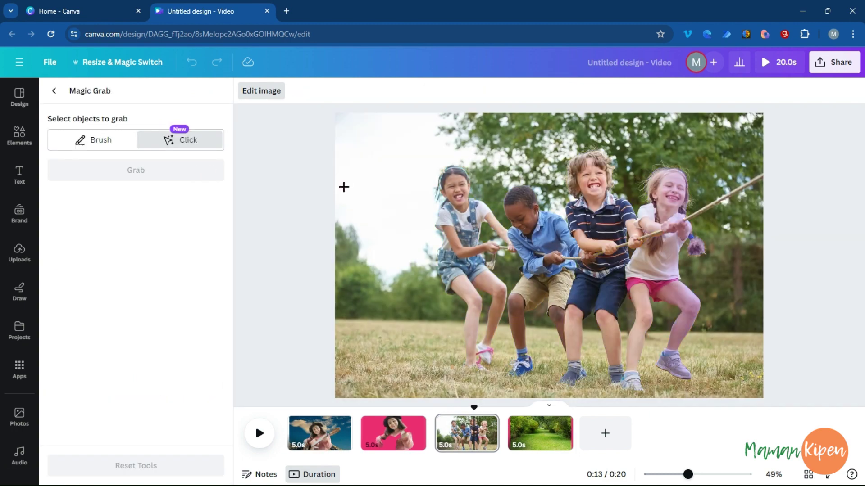
{"action": "left_click", "coordinate": [469, 235]}
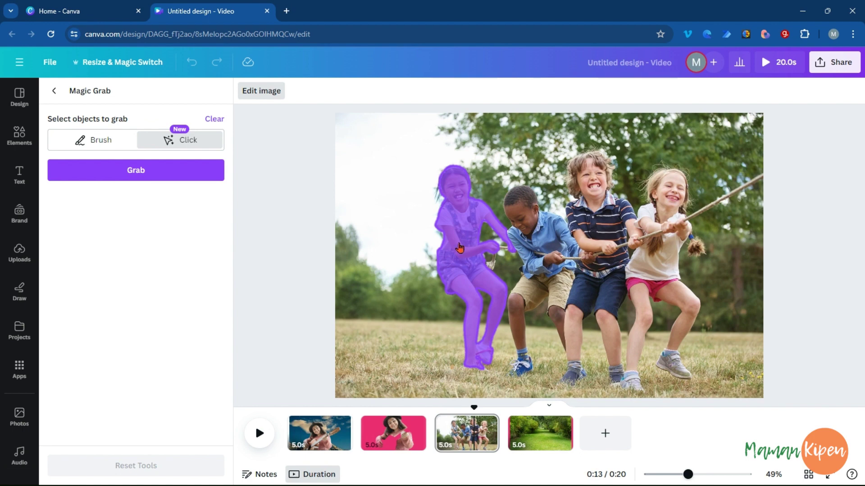
{"action": "left_click", "coordinate": [142, 172]}
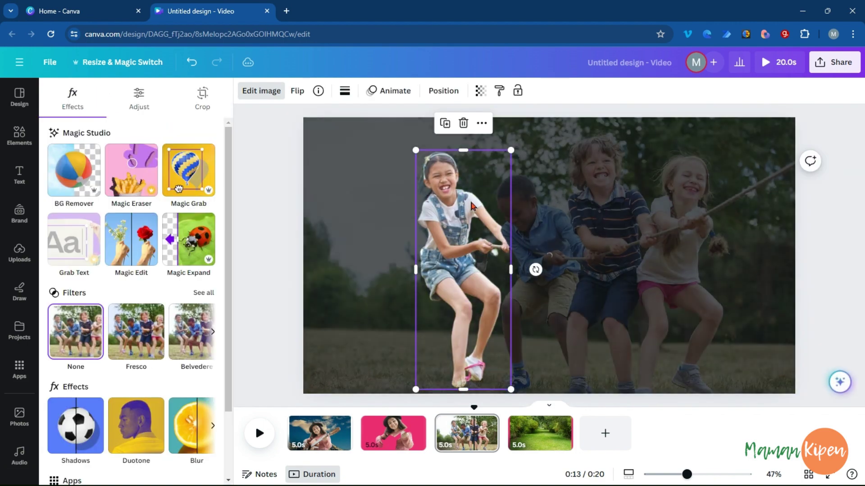
Move the grabbed girl left, away from the other children on page 3, and copy her
{"action": "left_click_drag", "start_coordinate": [467, 221], "coordinate": [420, 218]}
{"action": "right_click", "coordinate": [420, 218]}
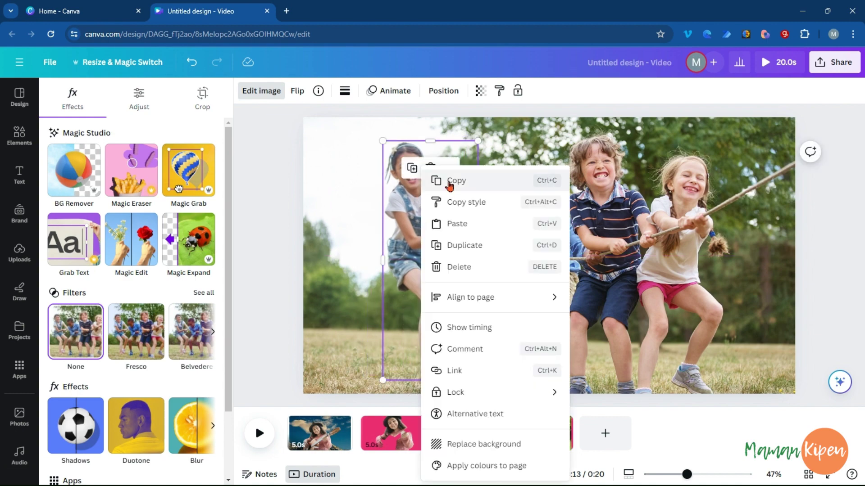
{"action": "key", "text": "Escape"}
Paste the copied girl onto the garden background of page 4 and move her toward the page's left side
{"action": "left_click", "coordinate": [540, 444]}
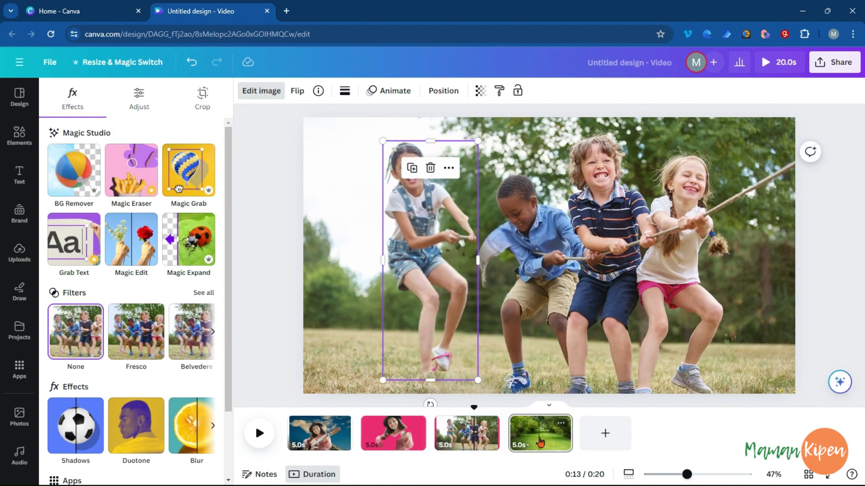
{"action": "right_click", "coordinate": [481, 239]}
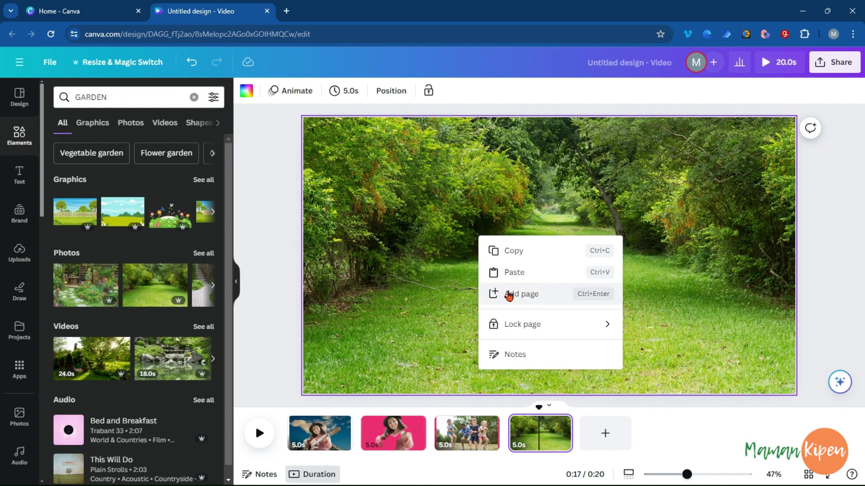
{"action": "left_click", "coordinate": [533, 272]}
{"action": "left_click_drag", "start_coordinate": [436, 291], "coordinate": [413, 299]}
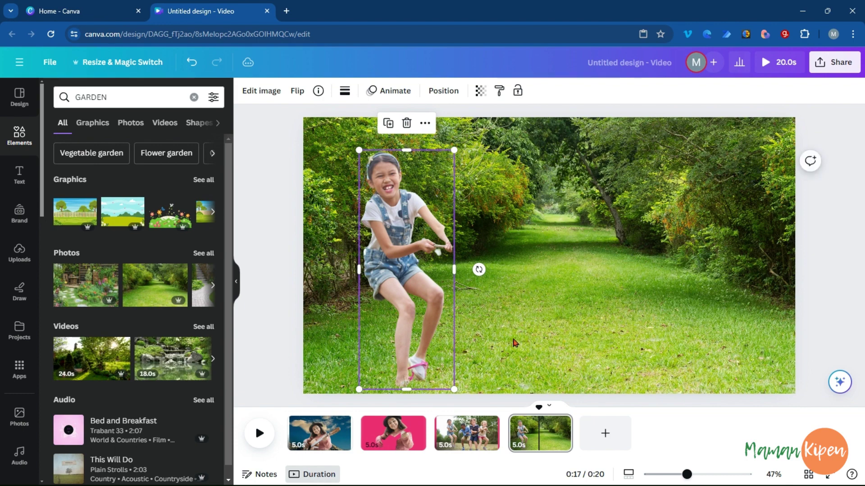
Undo the girl's paste on page 4, her moves on page 3 and the Magic Grab, restoring the original page 3 photo
{"action": "left_click", "coordinate": [483, 430]}
{"action": "left_click", "coordinate": [443, 312]}
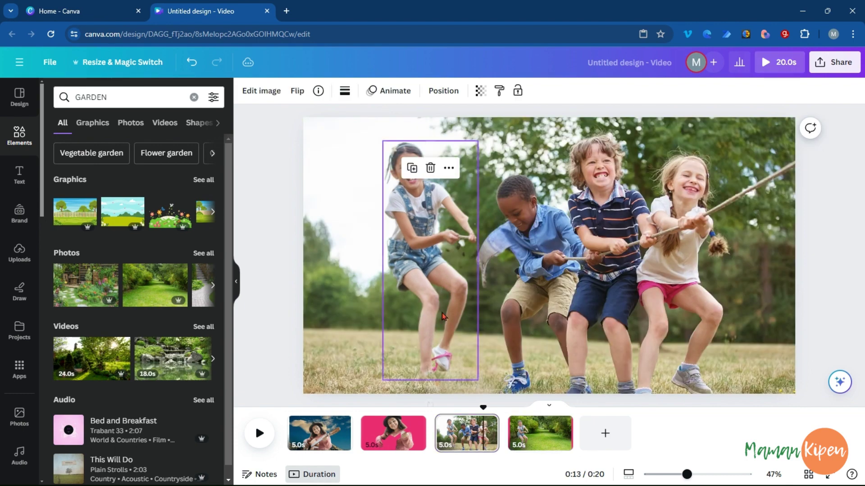
{"action": "left_click", "coordinate": [191, 64]}
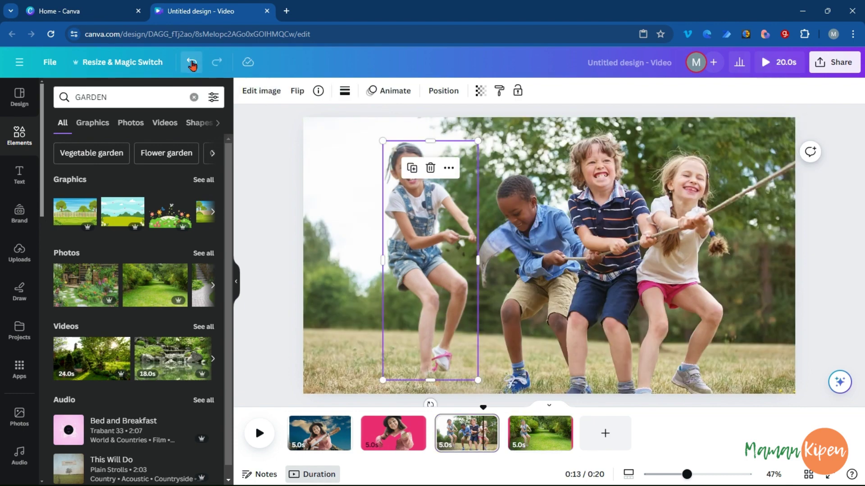
{"action": "left_click", "coordinate": [192, 66]}
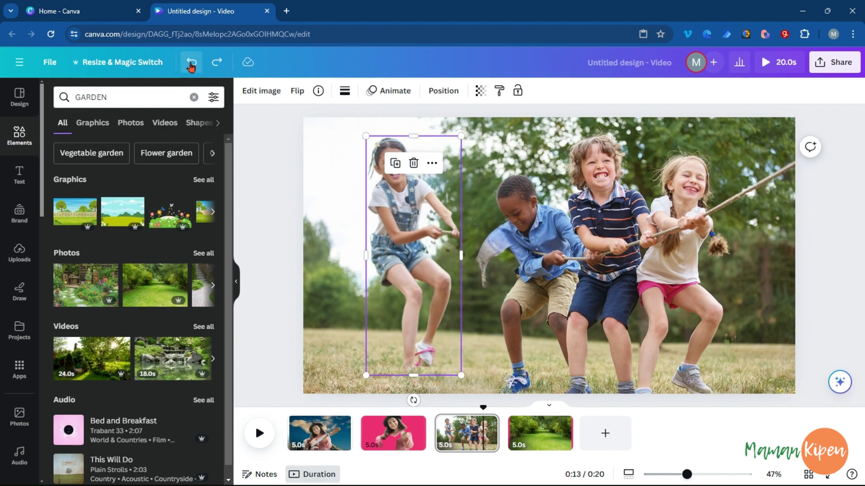
{"action": "left_click", "coordinate": [192, 65]}
{"action": "left_click", "coordinate": [191, 65]}
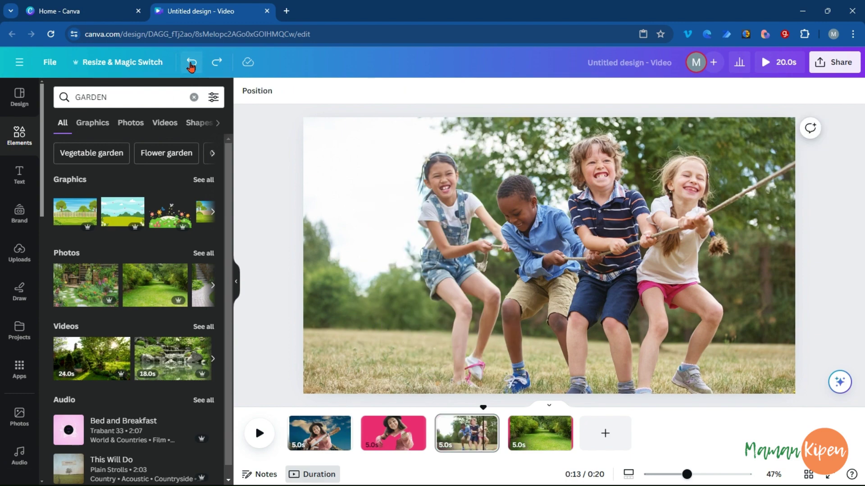
Separate all four children together from the page 3 photo with Magic Grab, using object selection by click
{"action": "left_click", "coordinate": [540, 252]}
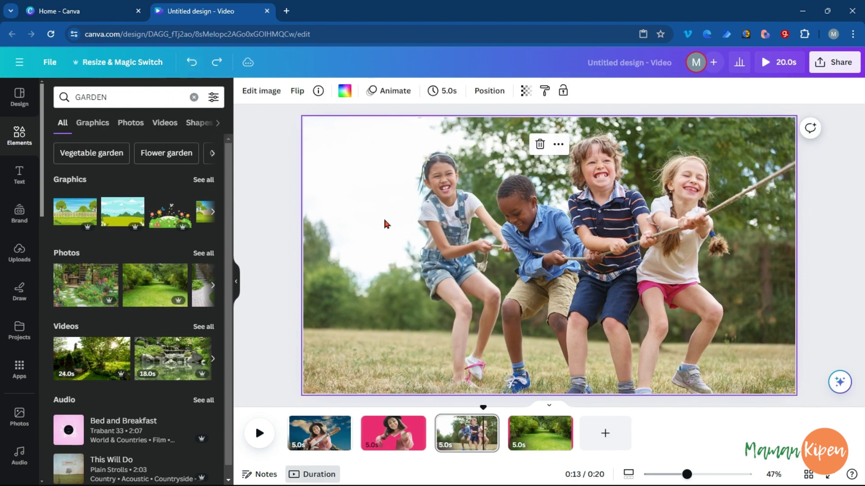
{"action": "left_click", "coordinate": [244, 96]}
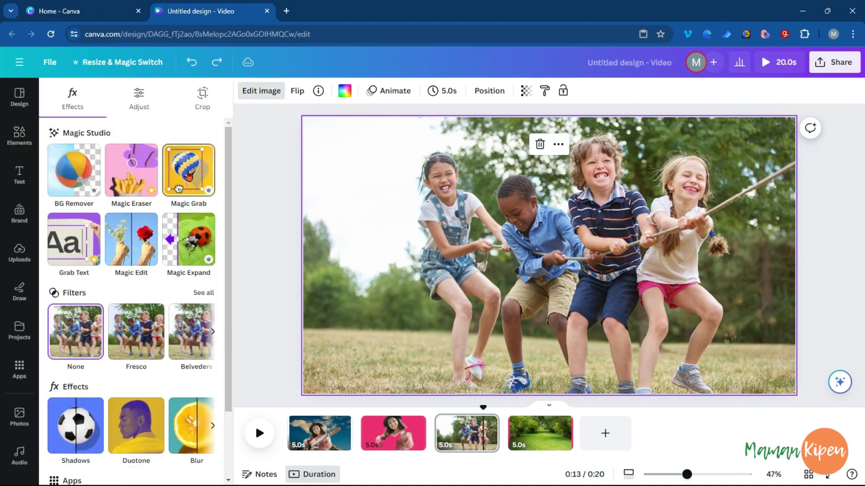
{"action": "left_click", "coordinate": [189, 176]}
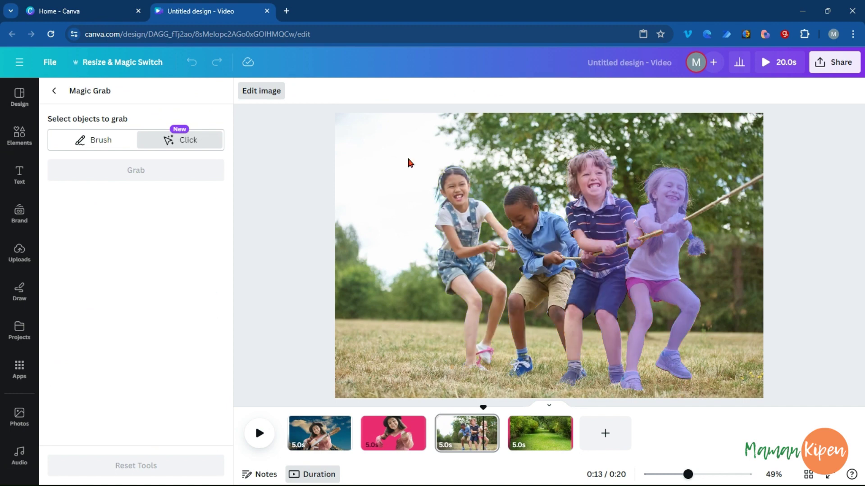
{"action": "left_click", "coordinate": [459, 216]}
{"action": "left_click", "coordinate": [525, 227]}
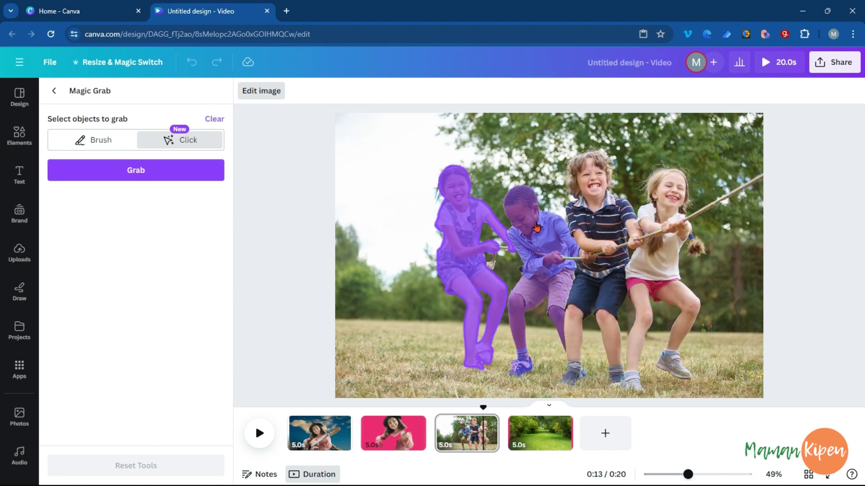
{"action": "left_click", "coordinate": [593, 217]}
{"action": "left_click", "coordinate": [668, 207]}
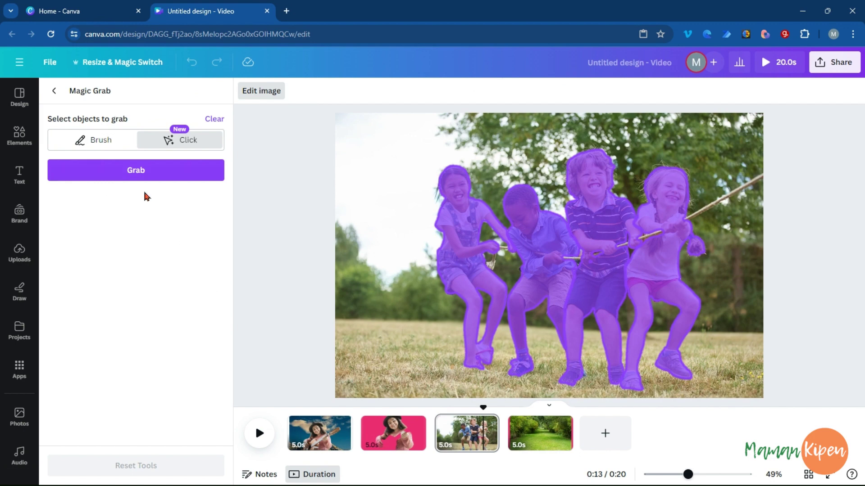
{"action": "left_click", "coordinate": [147, 171]}
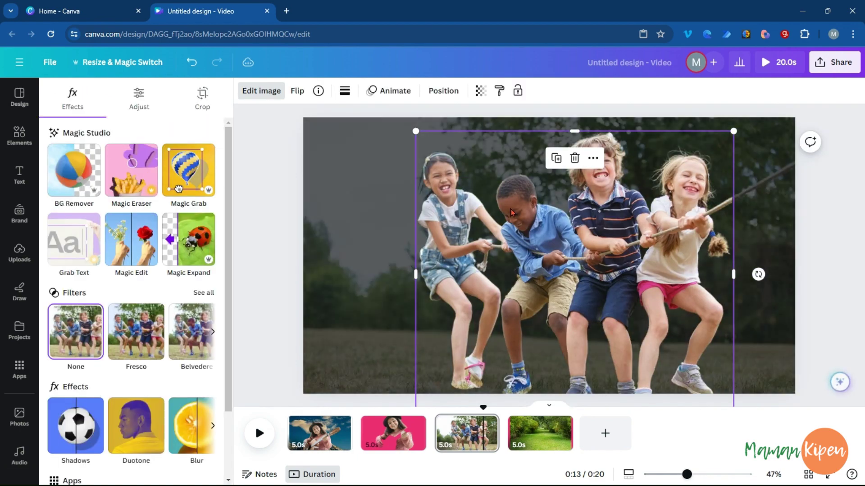
Copy the grabbed group of children from page 3 and paste it onto the garden background of page 4
{"action": "right_click", "coordinate": [508, 165]}
{"action": "left_click", "coordinate": [557, 186]}
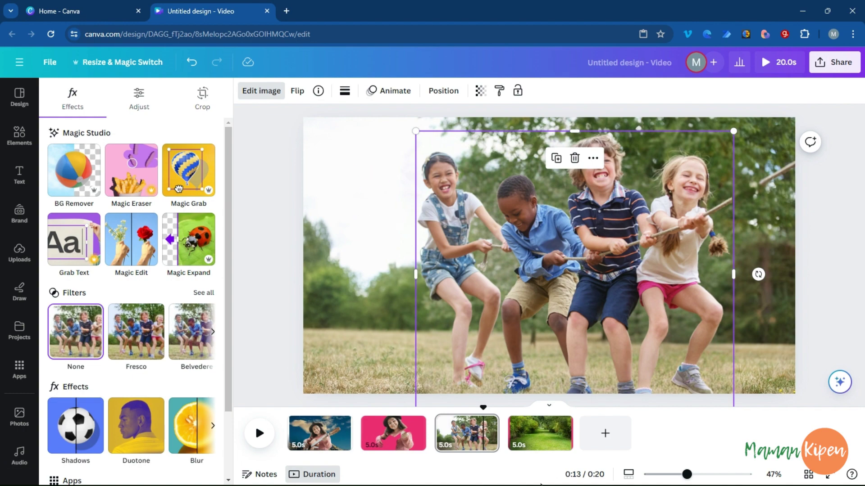
{"action": "left_click", "coordinate": [546, 443]}
{"action": "right_click", "coordinate": [543, 267]}
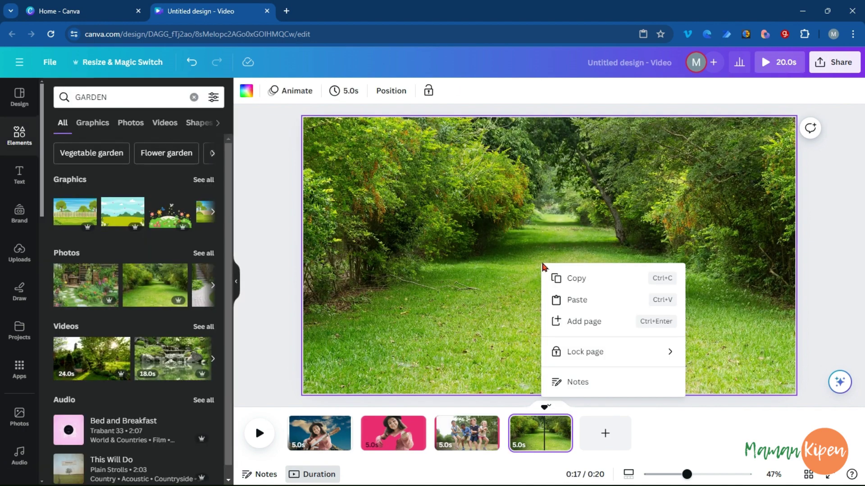
{"action": "left_click", "coordinate": [575, 299]}
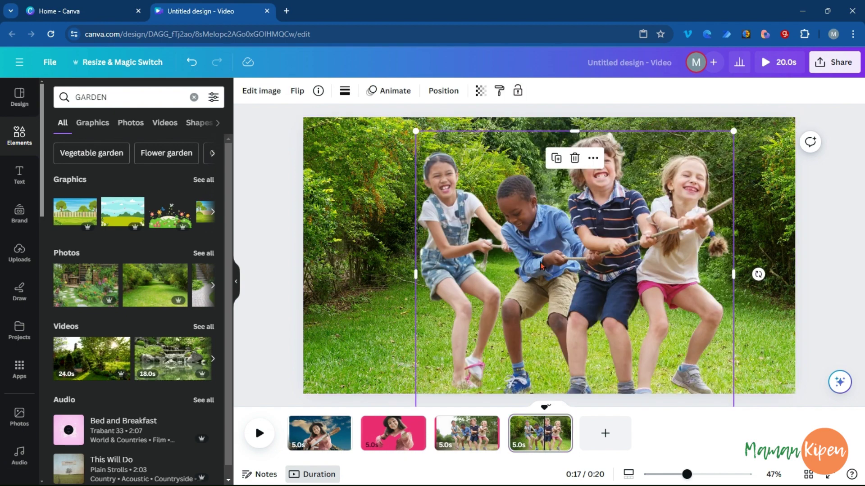
Move the children group up and left on the page 4 garden background, scale it down slightly and extend its crop frame on the right side
{"action": "left_click_drag", "start_coordinate": [538, 262], "coordinate": [505, 245]}
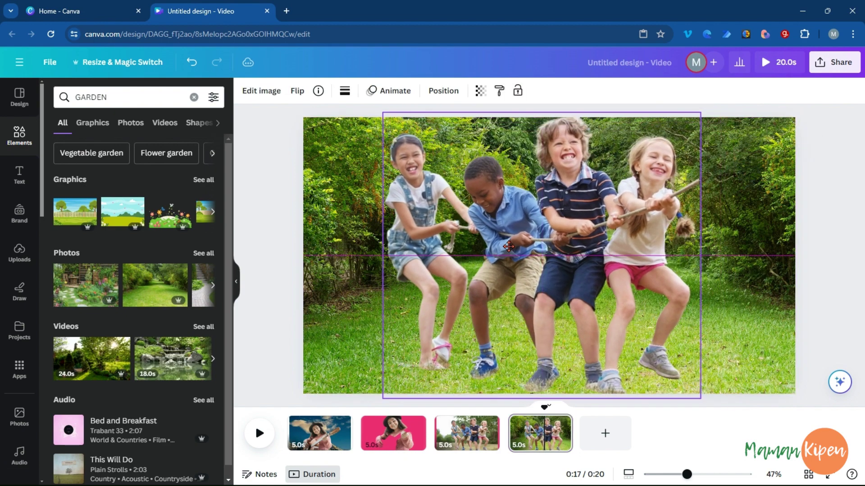
{"action": "left_click_drag", "start_coordinate": [700, 113], "coordinate": [664, 145]}
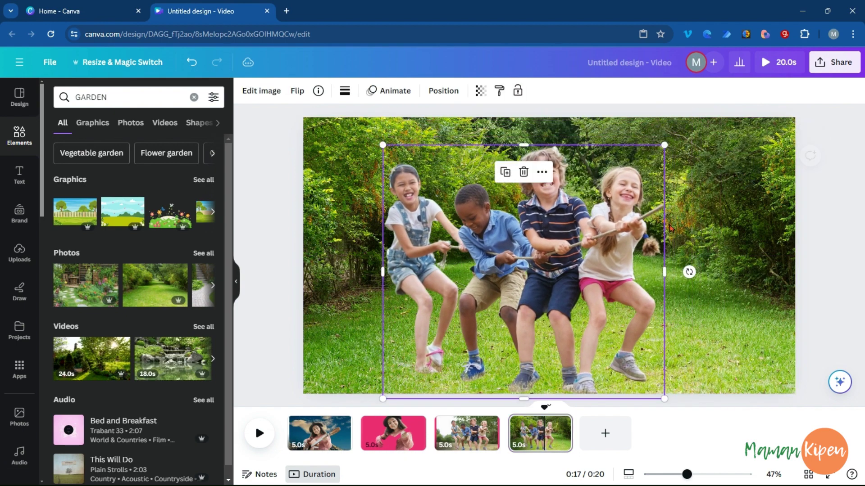
{"action": "left_click_drag", "start_coordinate": [667, 272], "coordinate": [703, 274]}
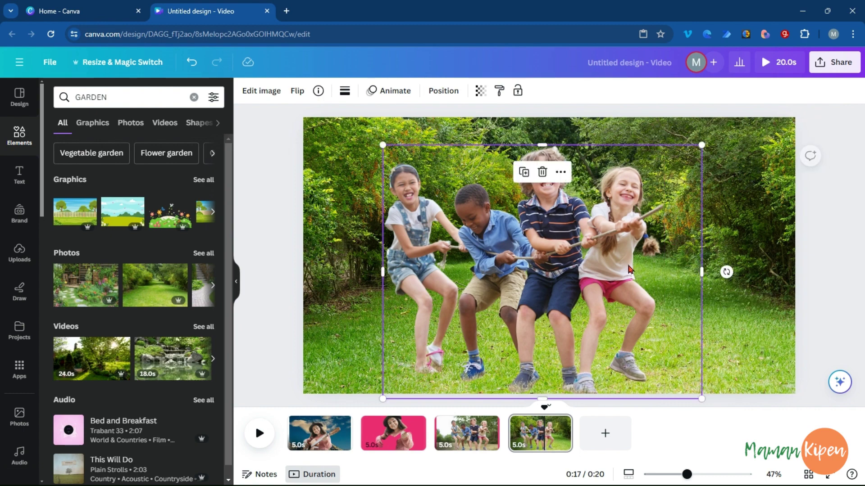
{"action": "left_click", "coordinate": [753, 282]}
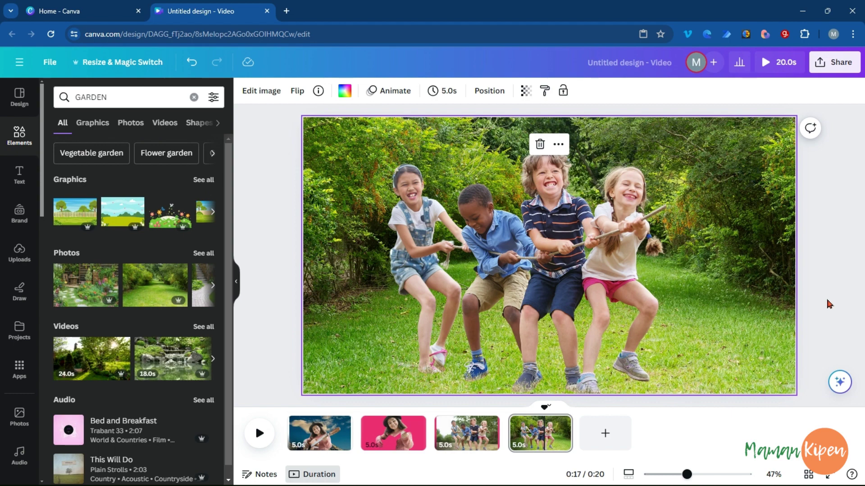
Apply the Slide transition between all pages of the video and preview the whole design, closing the preview at the end
{"action": "mouse_move", "coordinate": [359, 432]}
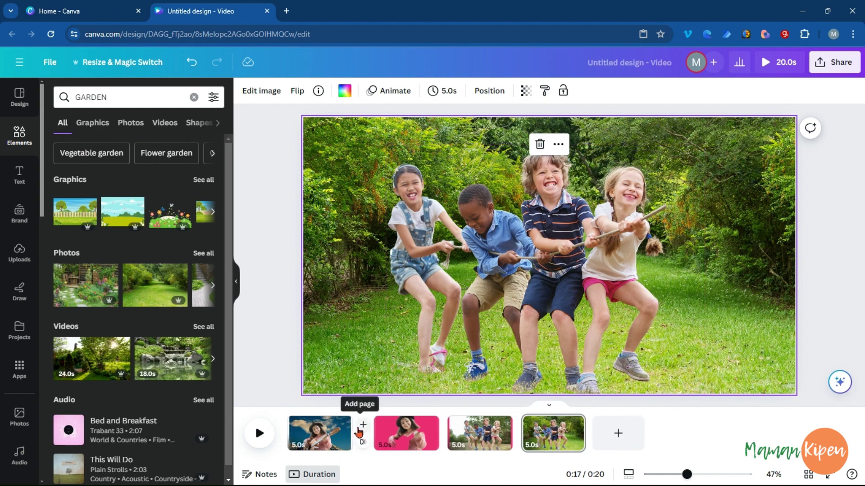
{"action": "left_click", "coordinate": [363, 443]}
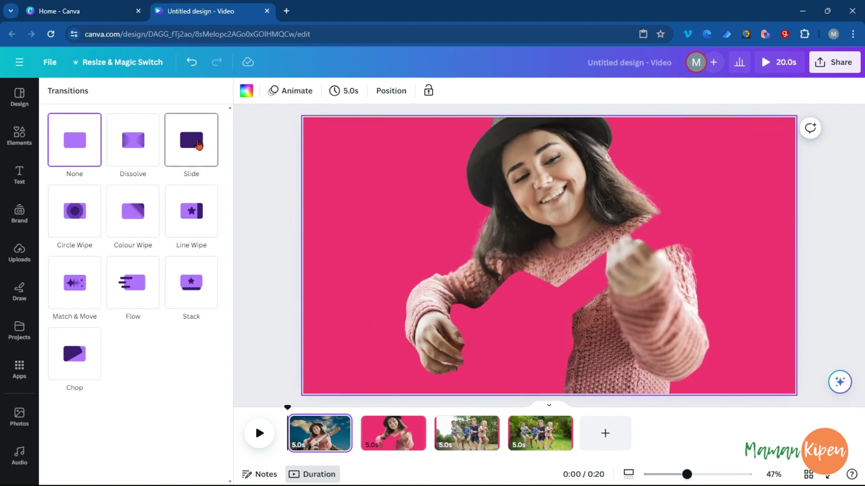
{"action": "left_click", "coordinate": [198, 144]}
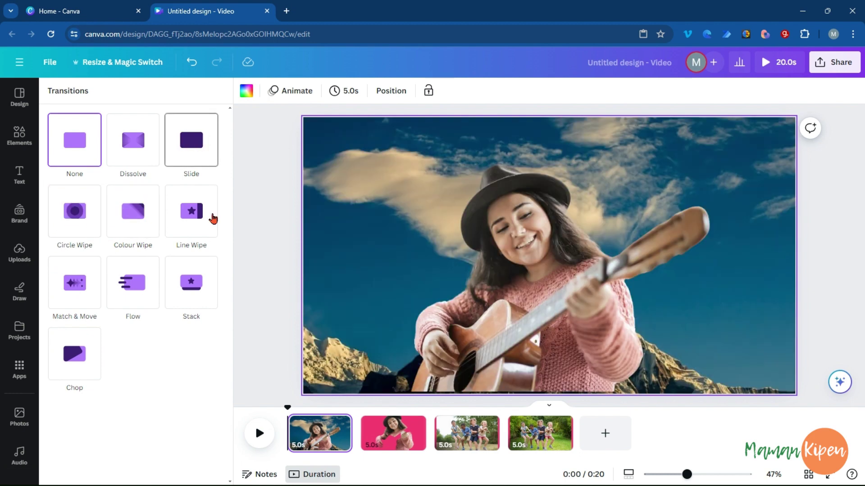
{"action": "left_click", "coordinate": [138, 467]}
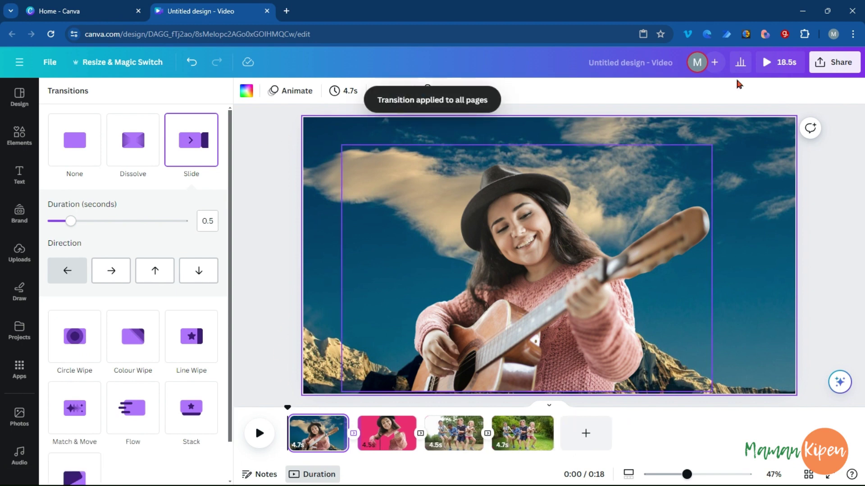
{"action": "left_click", "coordinate": [778, 62]}
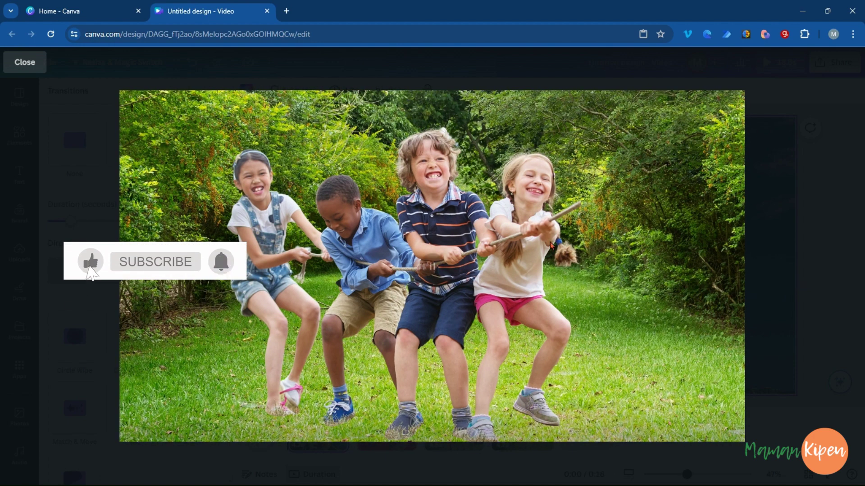
{"action": "key", "text": "Escape"}
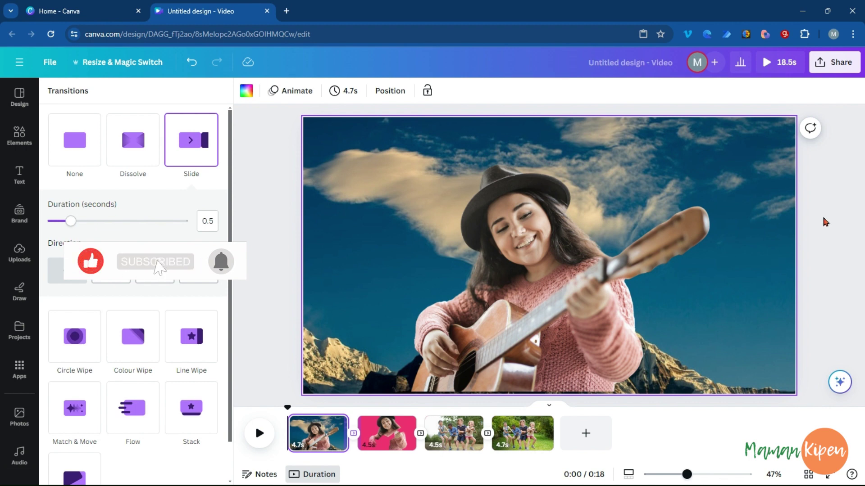